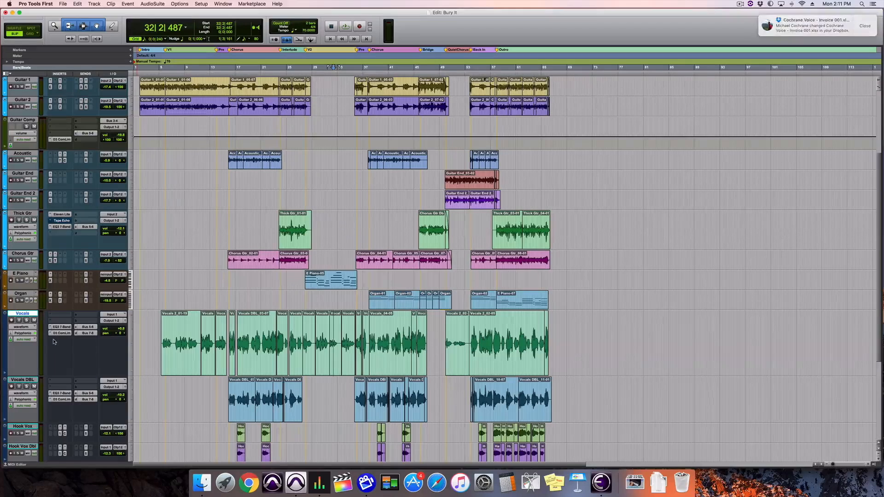
- Show the Bus 7-8 send level automation on the Vocals track and highlight its changes from the first chorus through the second chorus
{"action": "left_click", "coordinate": [27, 327]}
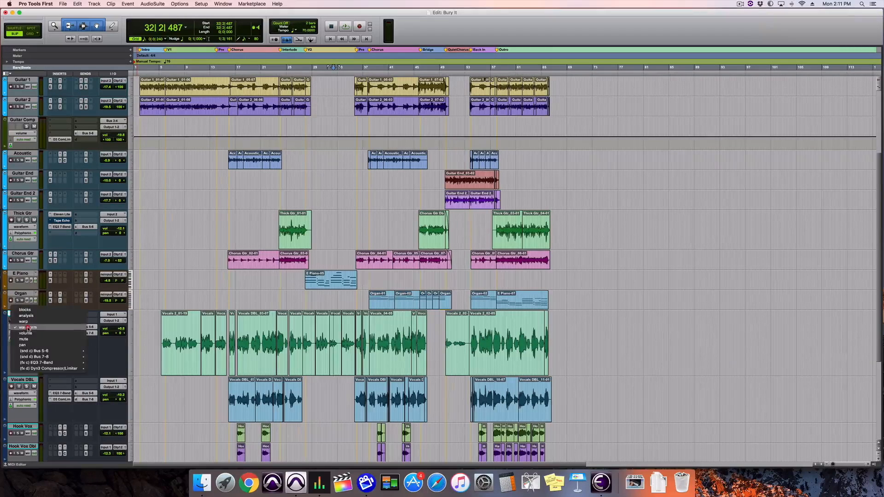
{"action": "mouse_move", "coordinate": [44, 357]}
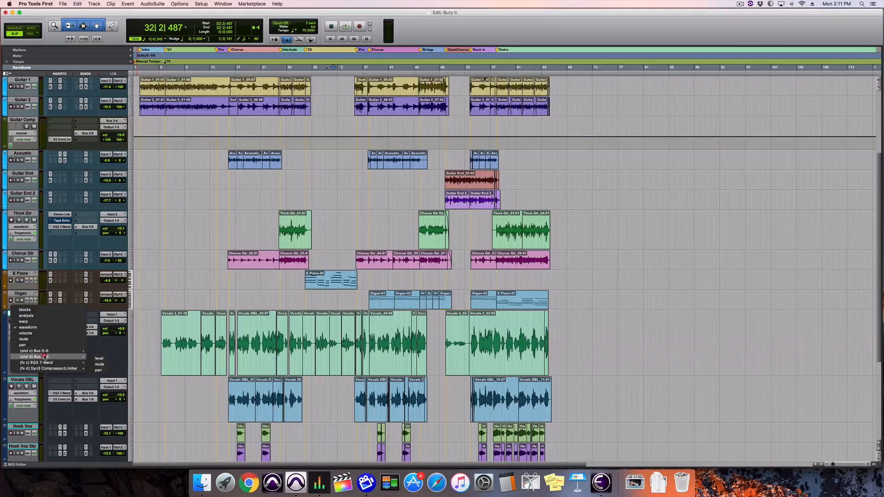
{"action": "left_click", "coordinate": [99, 358]}
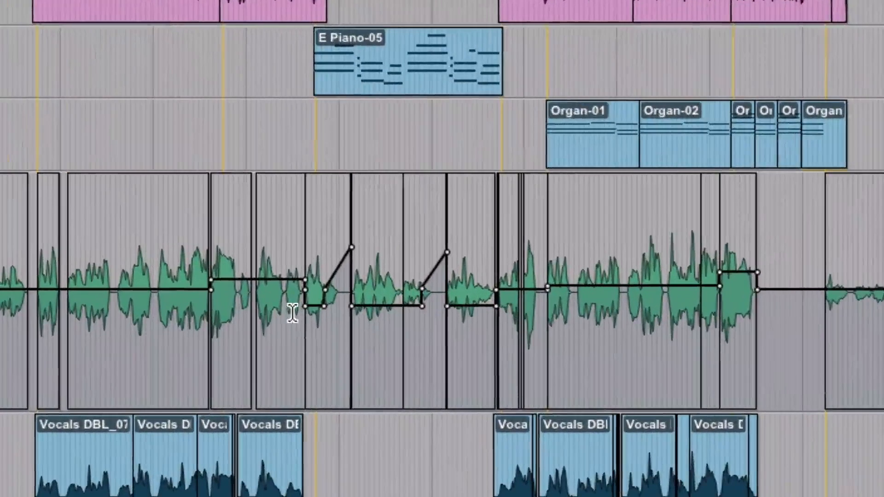
{"action": "mouse_move", "coordinate": [168, 325]}
{"action": "left_mouse_down"}
{"action": "mouse_move", "coordinate": [716, 335]}
{"action": "mouse_move", "coordinate": [795, 350]}
{"action": "left_mouse_up"}
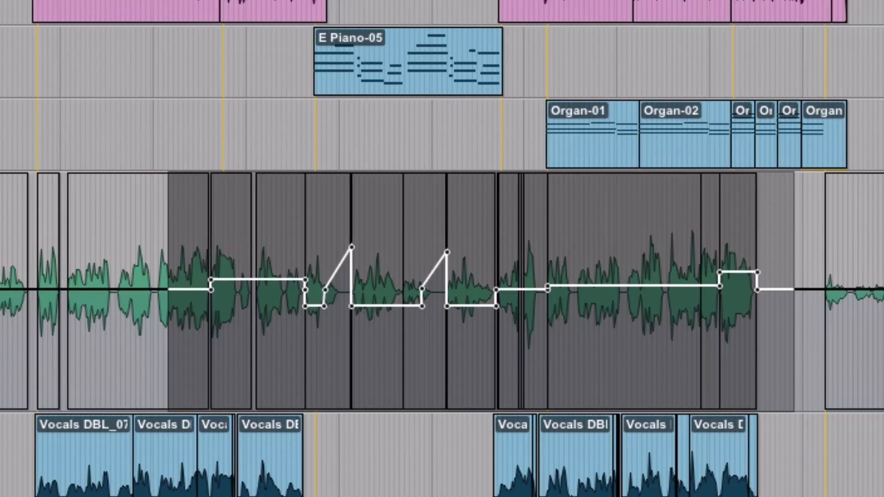
- Cycle through the other automation lanes of the Vocals track, highlighting the raised sections over both verses, and return to the waveform
{"action": "key", "text": "ctrl+super+Right"}
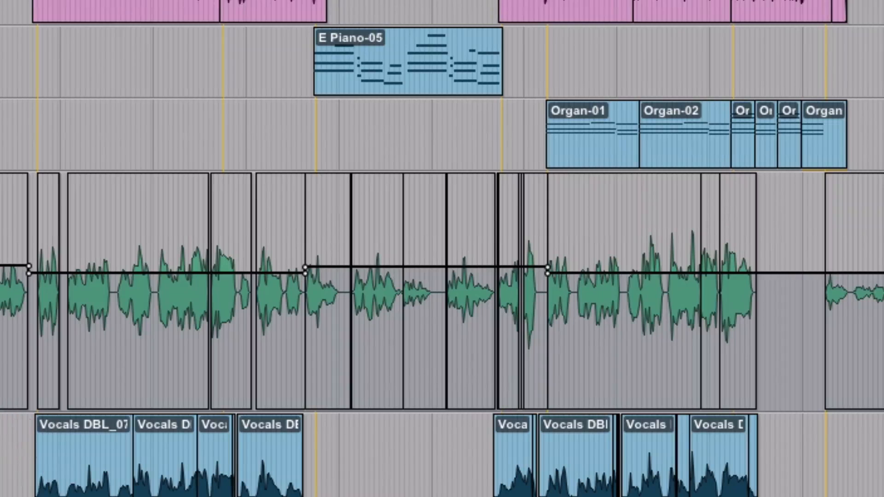
{"action": "left_click_drag", "start_coordinate": [12, 336], "coordinate": [304, 336]}
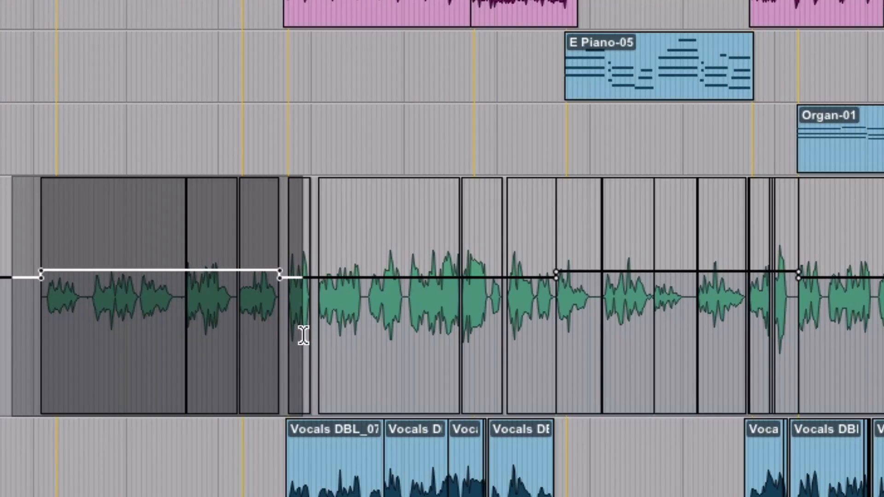
{"action": "left_click_drag", "start_coordinate": [541, 338], "coordinate": [809, 365]}
{"action": "left_click", "coordinate": [742, 331]}
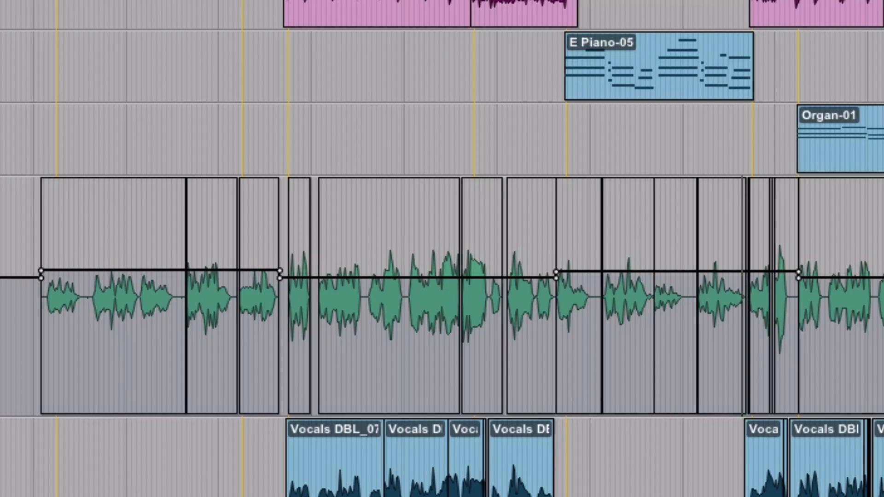
{"action": "key", "text": "ctrl+super+Left"}
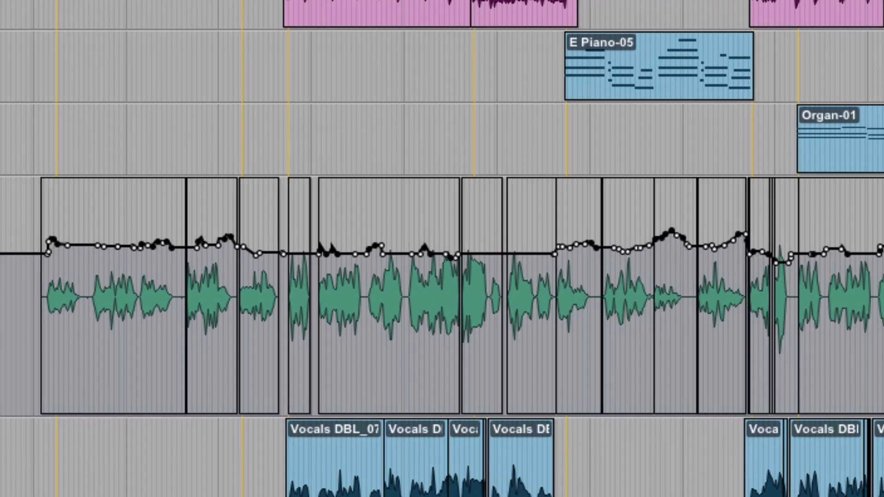
{"action": "key", "text": "a"}
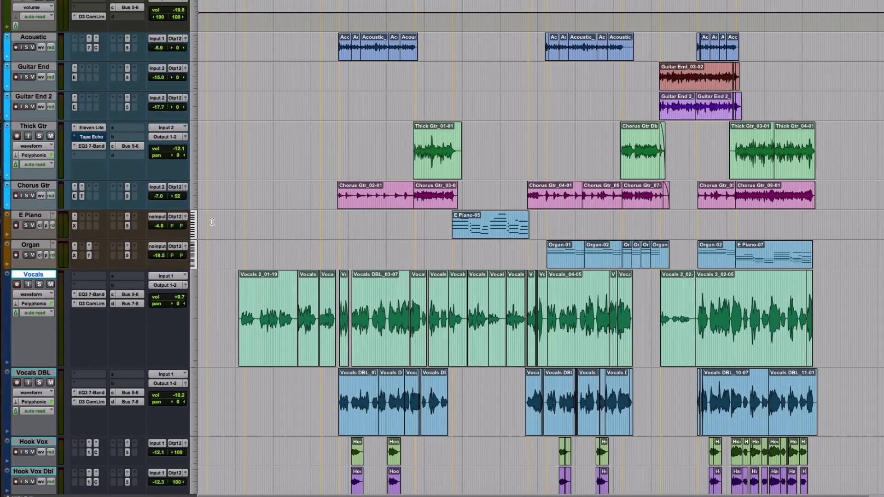
- Play the mix from the start of the first verse, stop, and play it from the start of the second verse
{"action": "left_click", "coordinate": [241, 223]}
{"action": "left_click", "coordinate": [241, 223]}
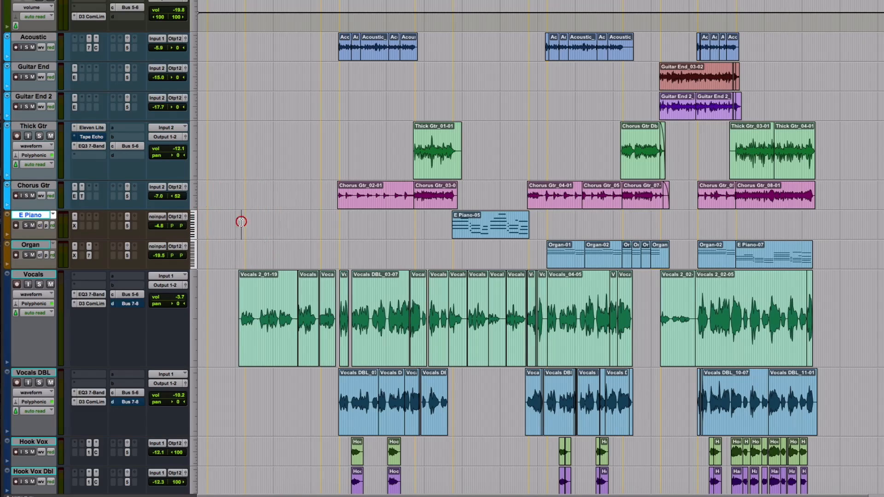
{"action": "key", "text": "space"}
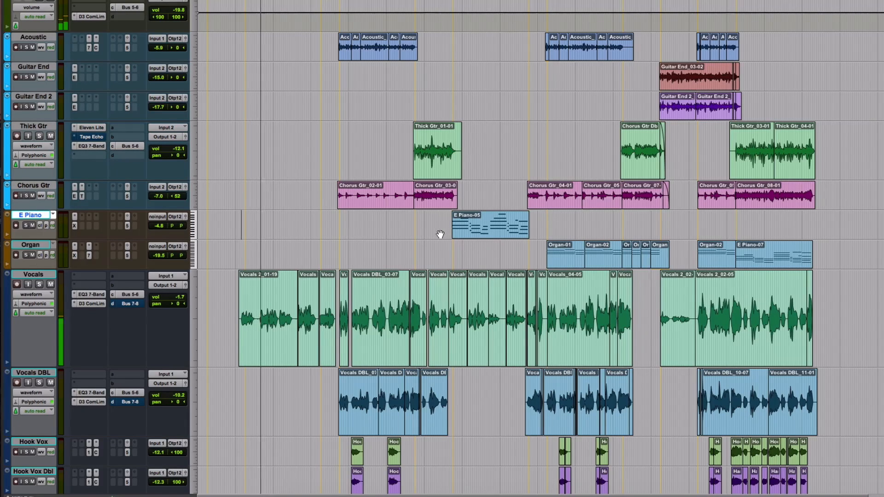
{"action": "key", "text": "space"}
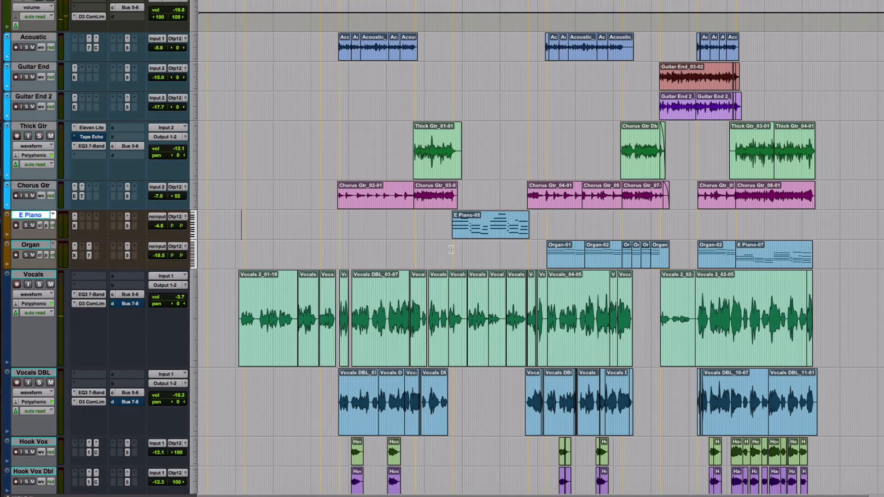
{"action": "left_click", "coordinate": [451, 249]}
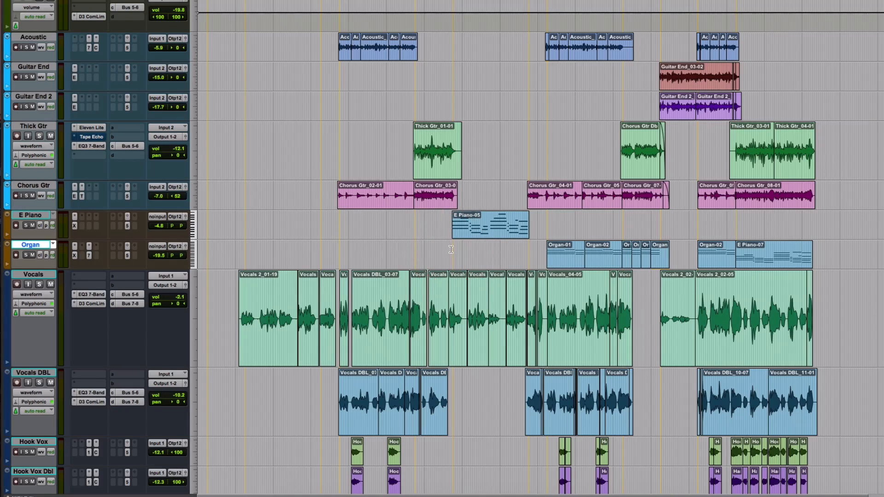
{"action": "key", "text": "space"}
- Play from the start of the second chorus, solo the Organ track briefly, and stop playback after removing the solo
{"action": "left_click", "coordinate": [546, 224]}
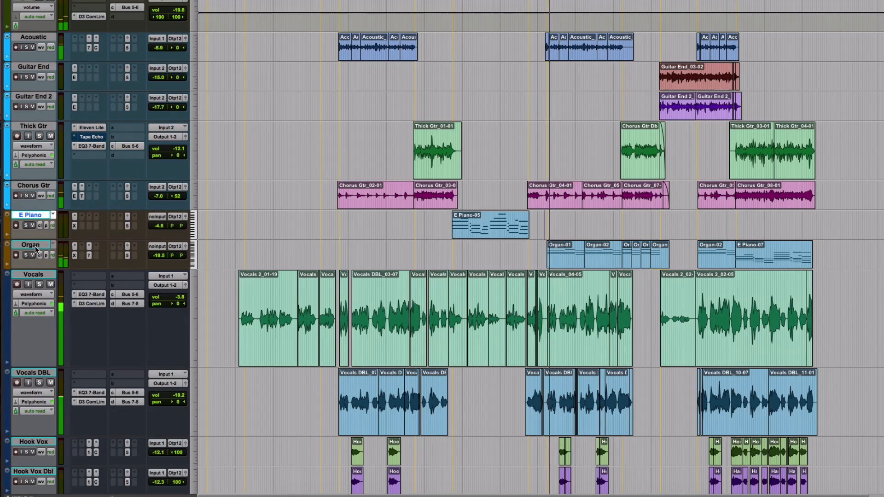
{"action": "left_click", "coordinate": [27, 255]}
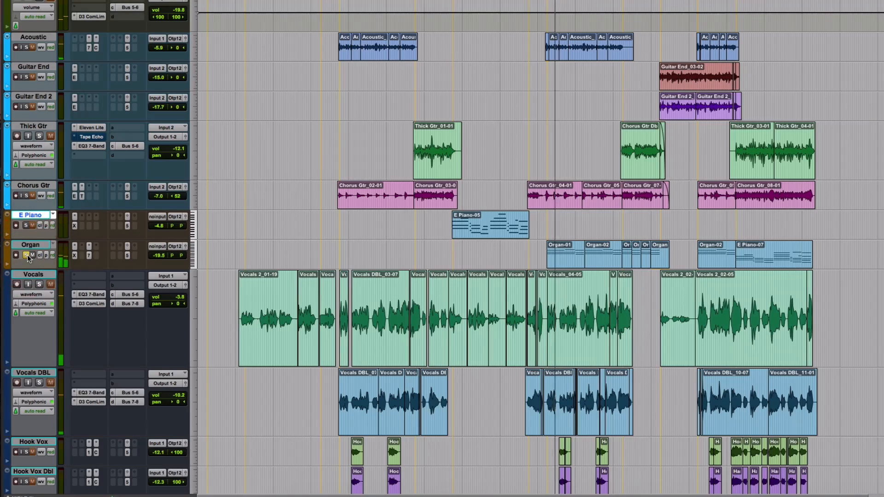
{"action": "left_click", "coordinate": [26, 255]}
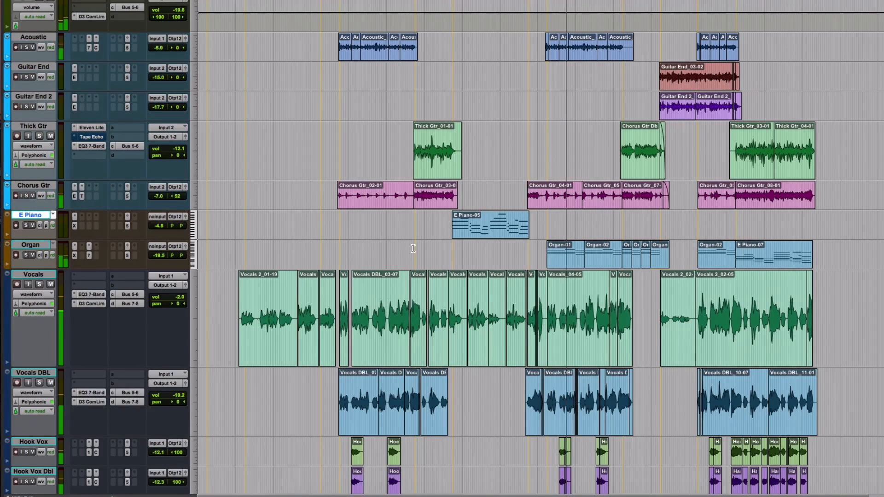
{"action": "key", "text": "space"}
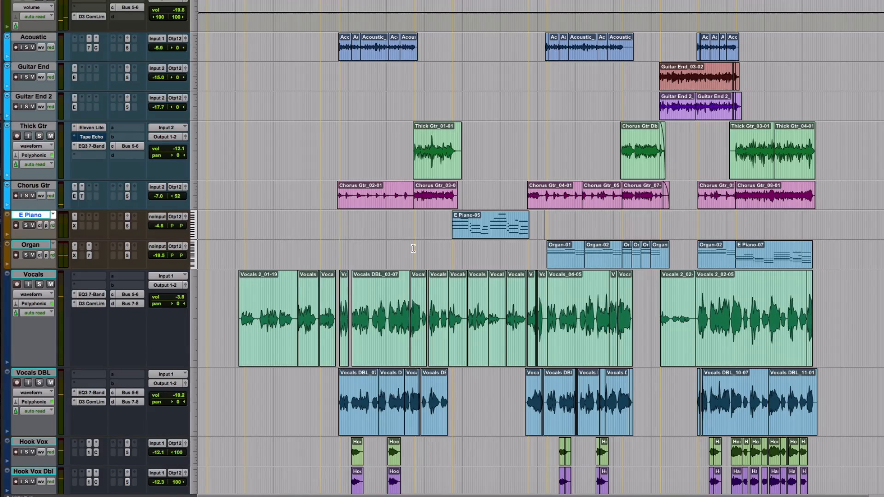
- Audition the first chorus, place the cursor at the first verse, and review the vocal, effects and master tracks
{"action": "left_click", "coordinate": [348, 247]}
{"action": "key", "text": "space"}
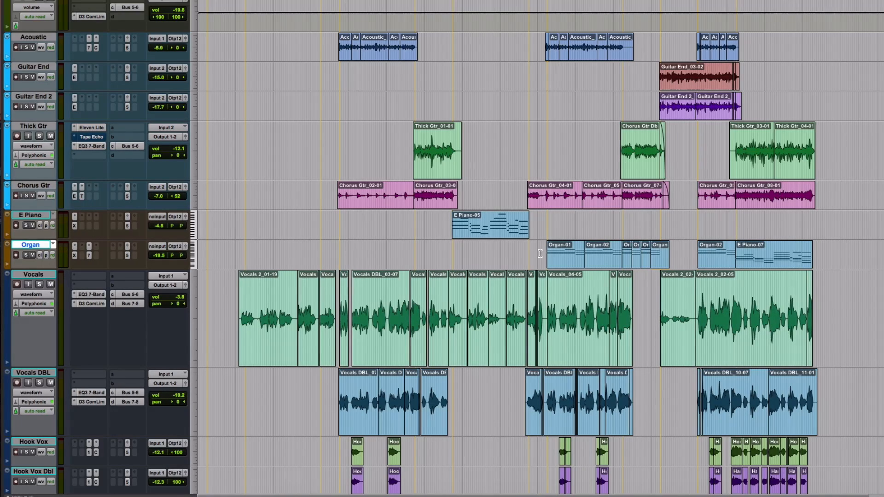
{"action": "left_click", "coordinate": [241, 246]}
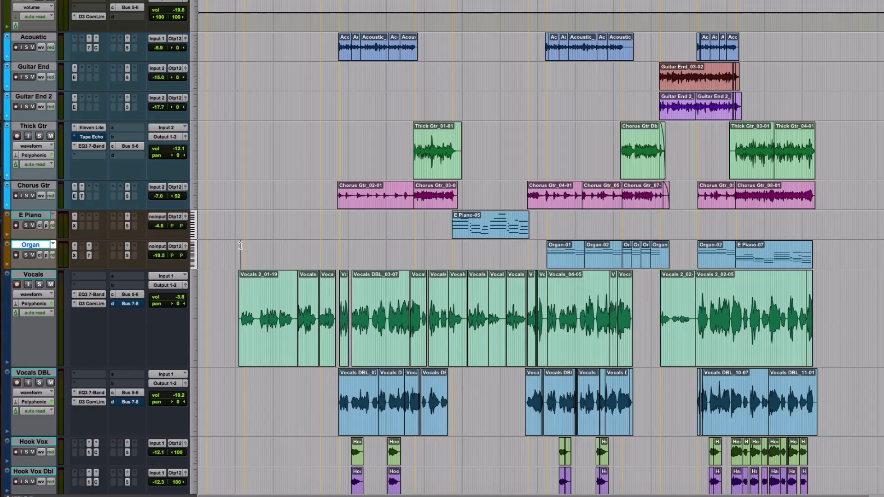
{"action": "left_click", "coordinate": [239, 248]}
{"action": "scroll", "coordinate": [651, 383], "scroll_direction": "down", "scroll_amount": 5}
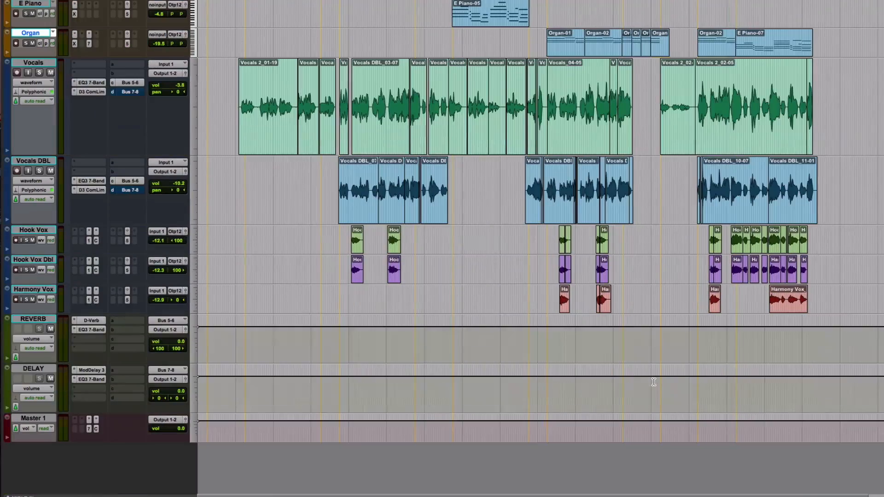
{"action": "scroll", "coordinate": [653, 382], "scroll_direction": "up", "scroll_amount": 4}
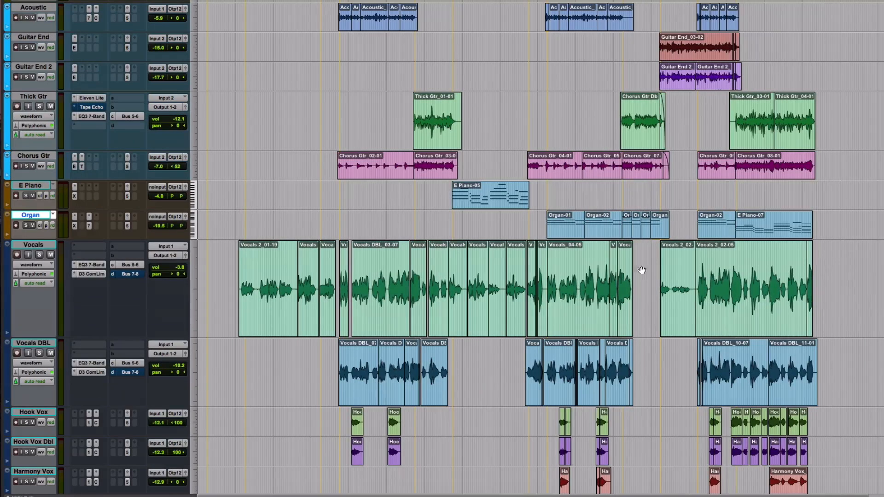
- Play the mix from late in the second chorus and zoom in on the transition into the quiet chorus
{"action": "left_click", "coordinate": [642, 189]}
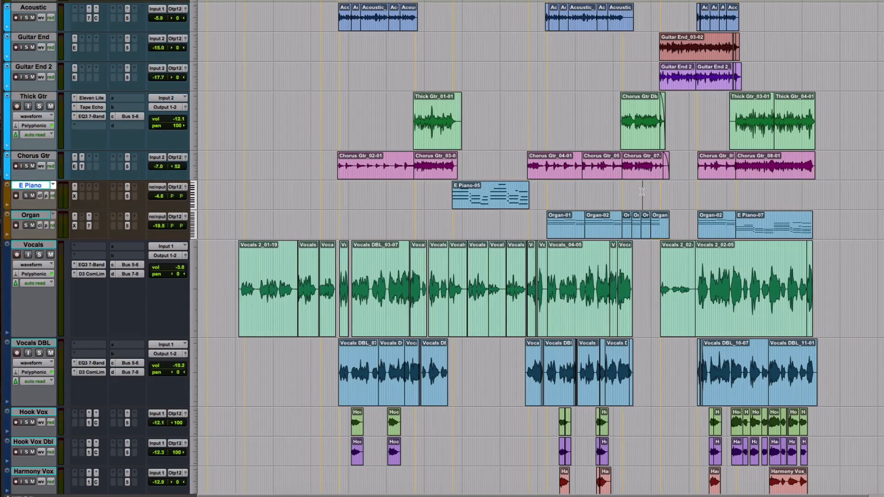
{"action": "key", "text": "space"}
{"action": "key", "text": "t"}
{"action": "key", "text": "t"}
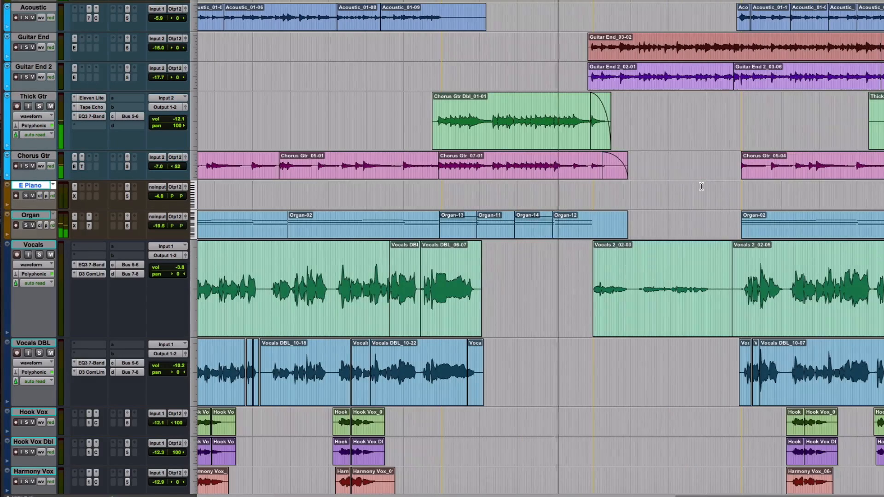
{"action": "key", "text": "t"}
{"action": "key", "text": "t"}
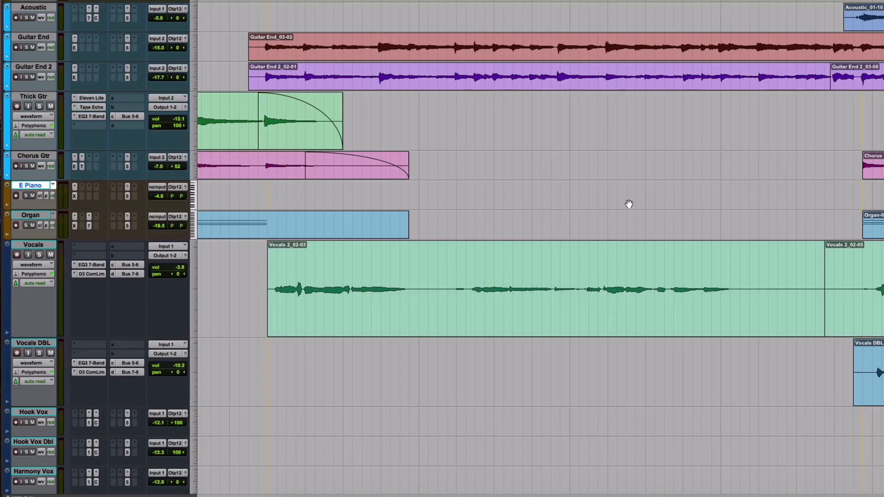
- Enlarge all tracks to show their insert slots and add an EQ3 7-Band (mono) plug-in to the second slot of Guitar End
{"action": "left_click", "coordinate": [827, 112]}
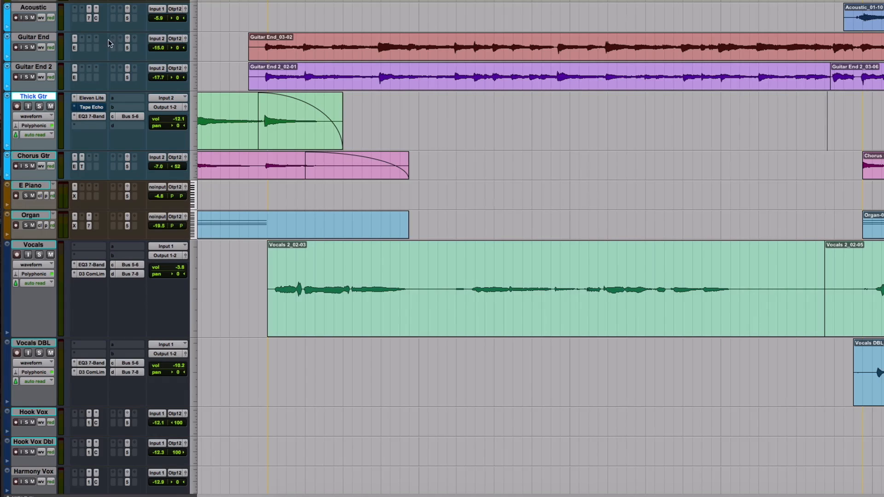
{"action": "left_click_drag", "start_coordinate": [29, 62], "coordinate": [28, 81]}
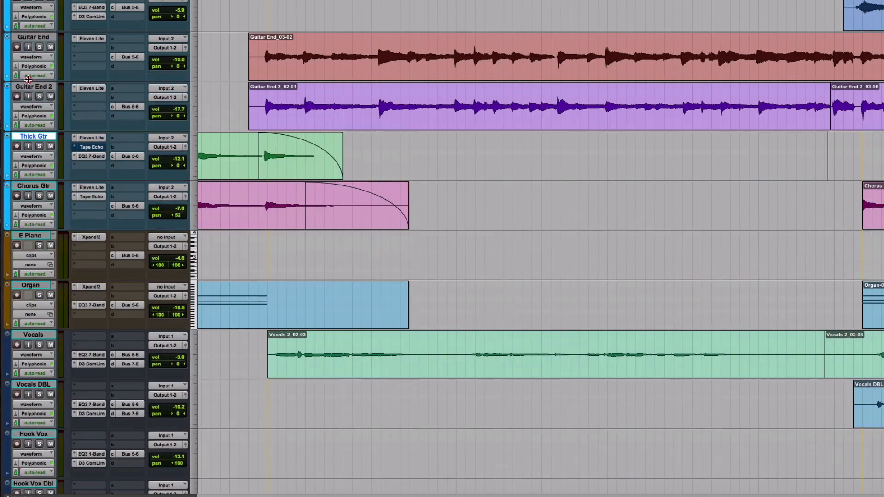
{"action": "left_click", "coordinate": [96, 48]}
{"action": "mouse_move", "coordinate": [108, 68]}
{"action": "mouse_move", "coordinate": [164, 72]}
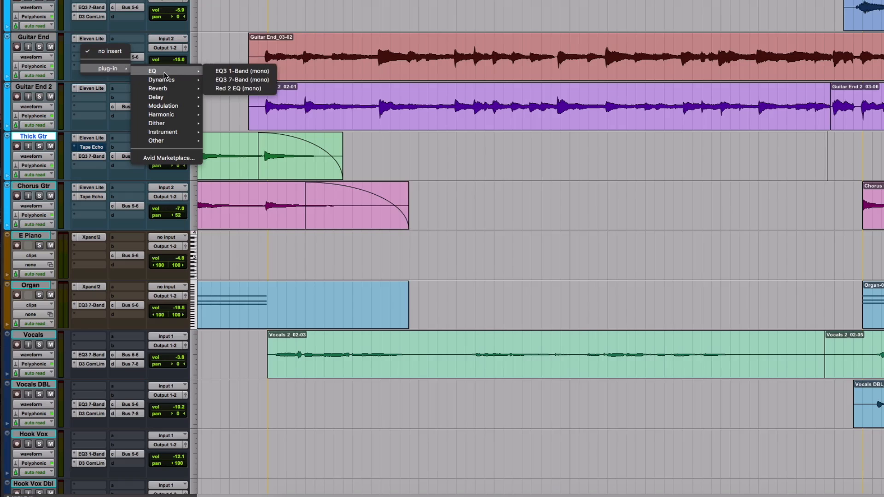
{"action": "left_click", "coordinate": [239, 80]}
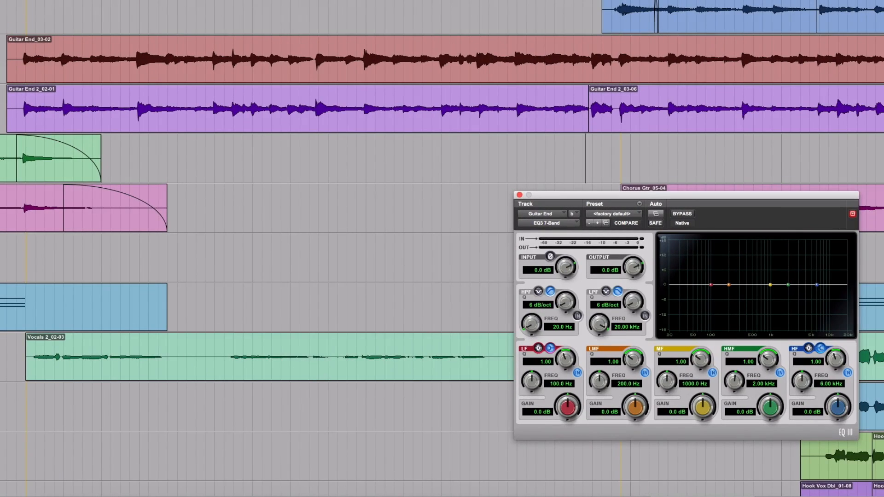
- Load the Telephone 2 - 7 Band special effects preset in the Guitar End EQ and play that track soloed
{"action": "left_click", "coordinate": [626, 215]}
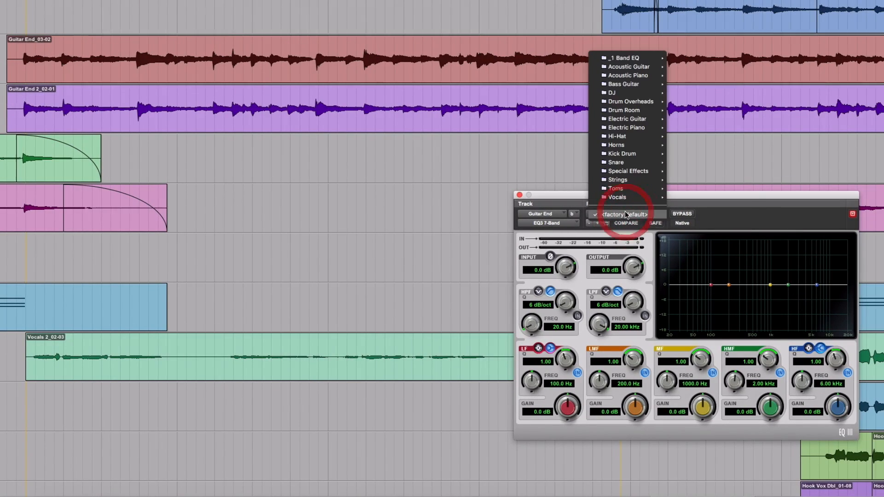
{"action": "mouse_move", "coordinate": [655, 172]}
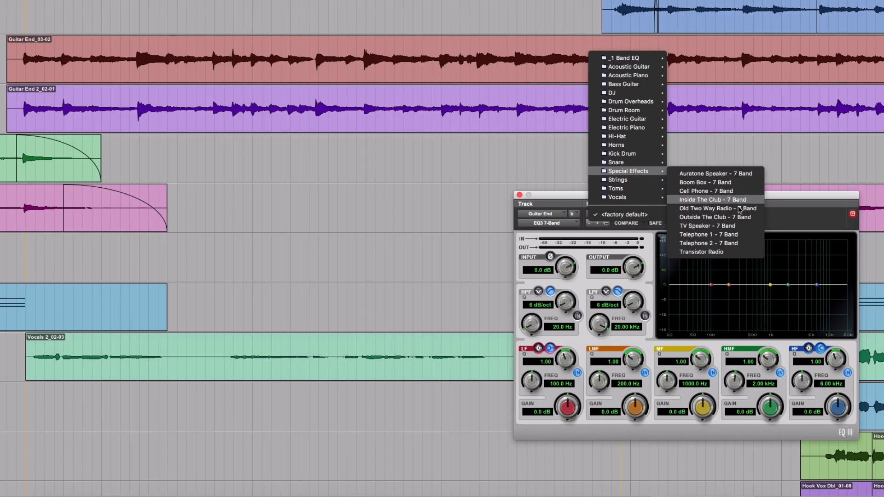
{"action": "left_click", "coordinate": [742, 244]}
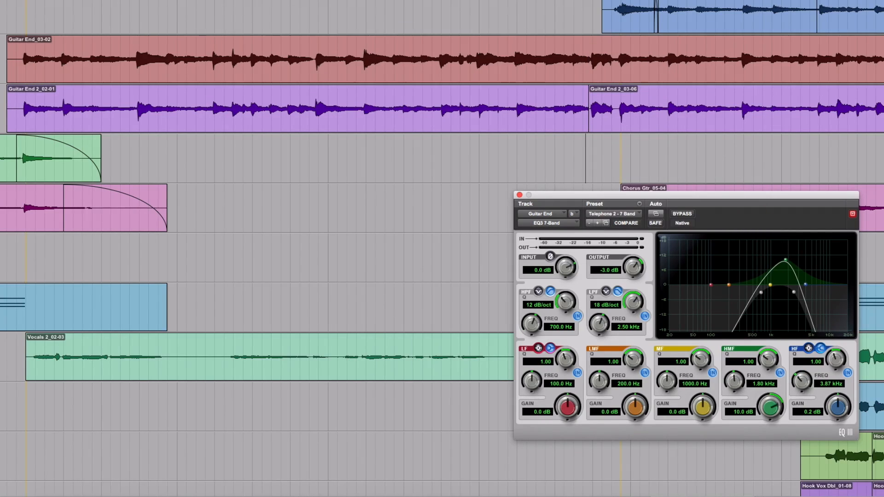
{"action": "left_click", "coordinate": [40, 63]}
{"action": "key", "text": "space"}
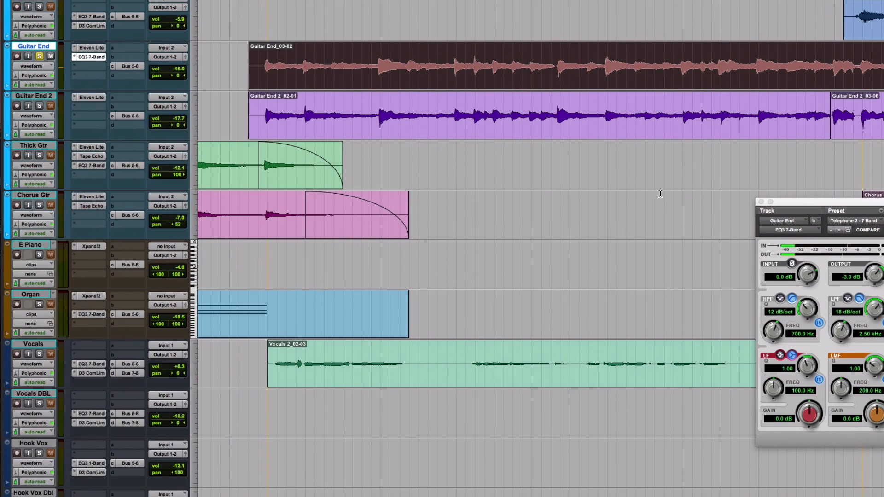
- Copy the Guitar End EQ to Guitar End 2, audition both tracks soloed, and close the EQ window
{"action": "left_click_drag", "start_coordinate": [89, 65], "coordinate": [90, 107]}
{"action": "left_click", "coordinate": [40, 107]}
{"action": "key", "text": "space"}
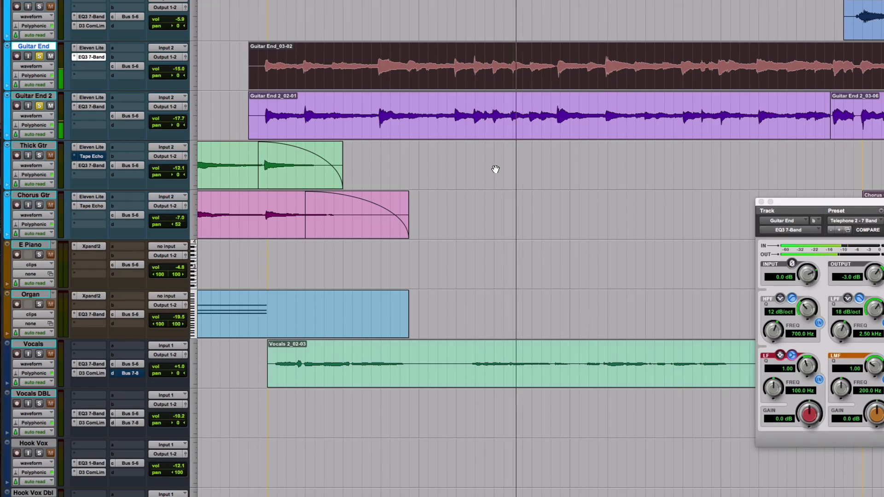
{"action": "left_click", "coordinate": [762, 203]}
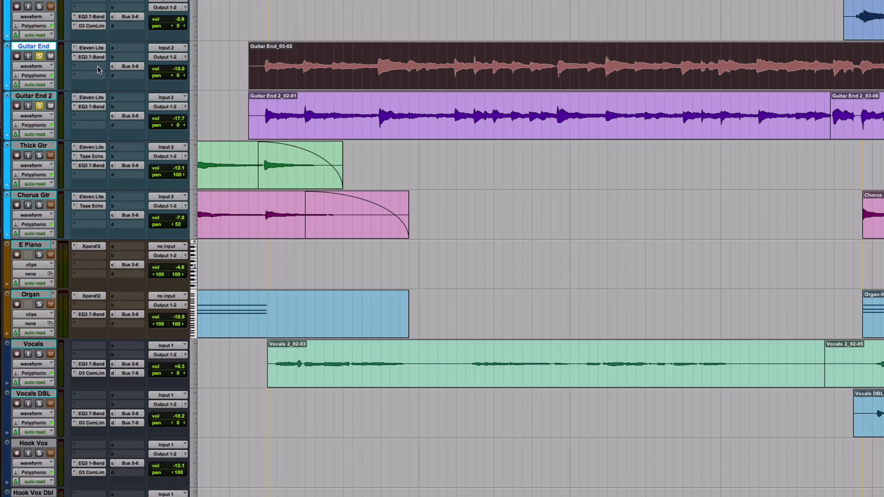
- Play the two soloed end guitars from just before the quiet chorus ends
{"action": "left_click", "coordinate": [833, 55]}
{"action": "key", "text": "space"}
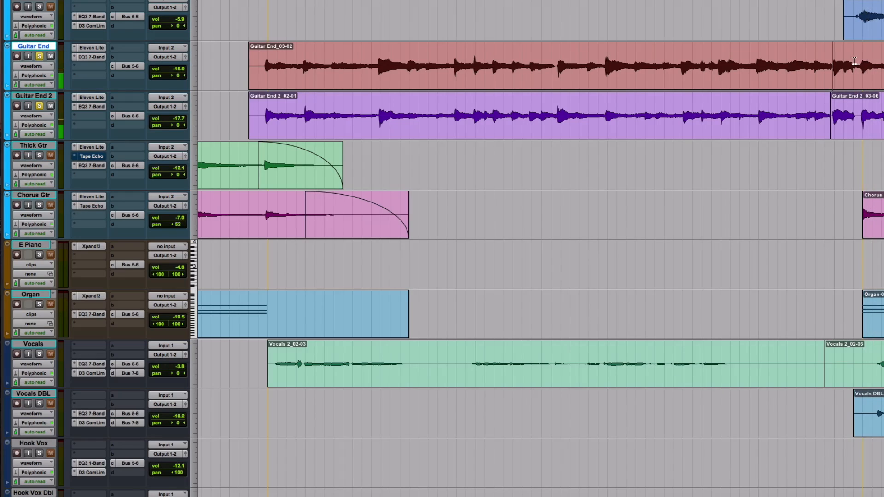
- Open Guitar End's EQ3 7-Band and show its Master Bypass automation on the track
{"action": "left_click", "coordinate": [91, 57]}
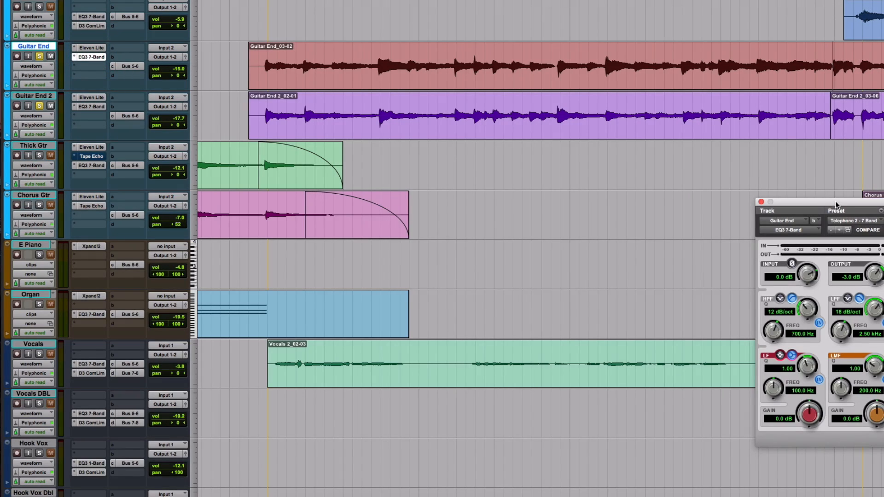
{"action": "left_click_drag", "start_coordinate": [837, 205], "coordinate": [817, 181]}
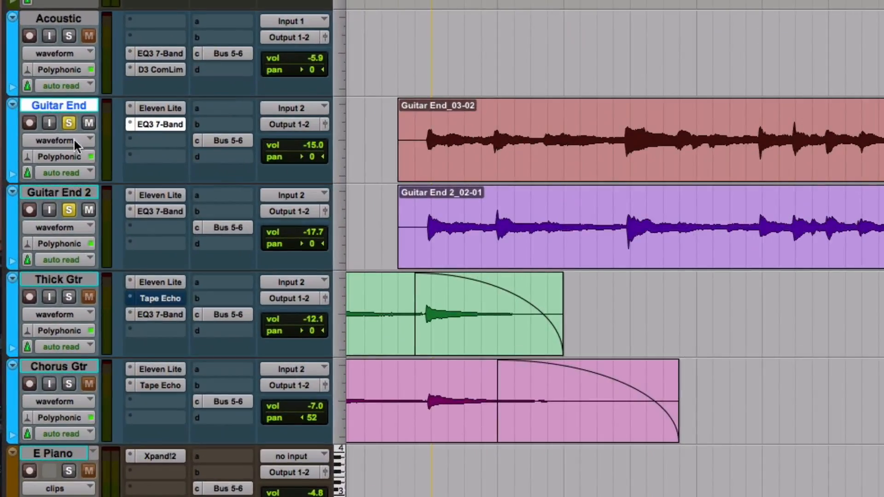
{"action": "left_click", "coordinate": [28, 167]}
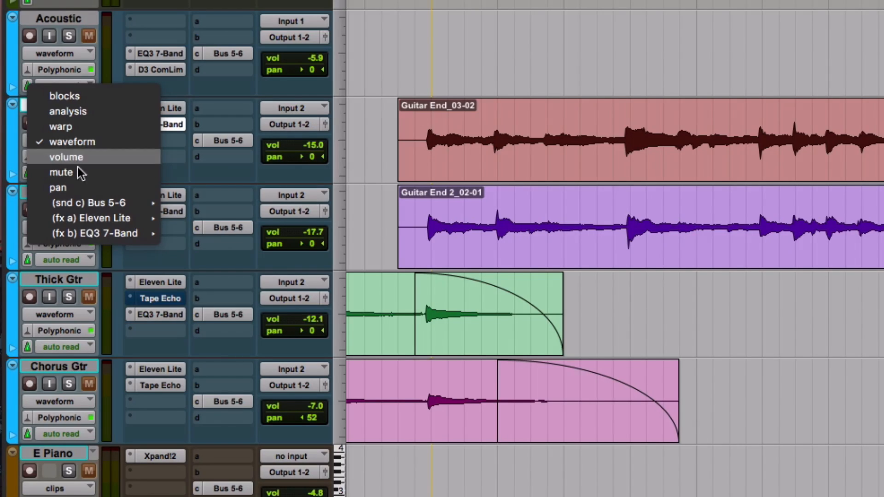
{"action": "mouse_move", "coordinate": [114, 234]}
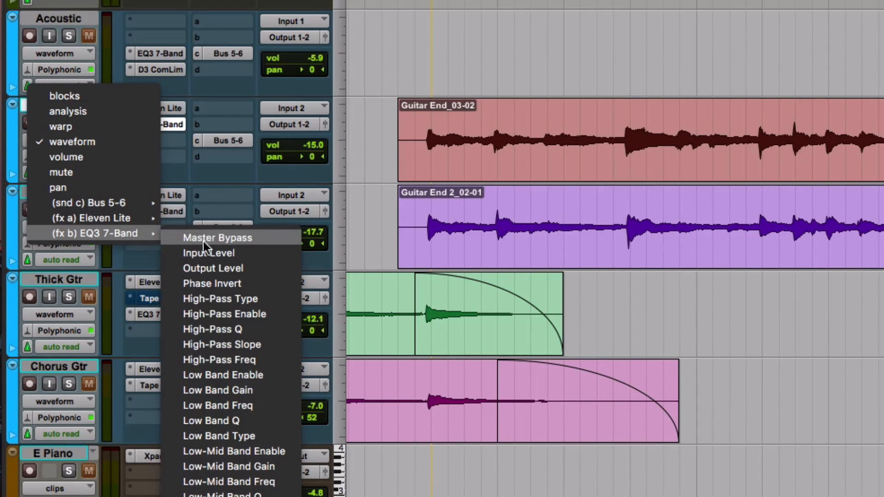
{"action": "left_click", "coordinate": [217, 243]}
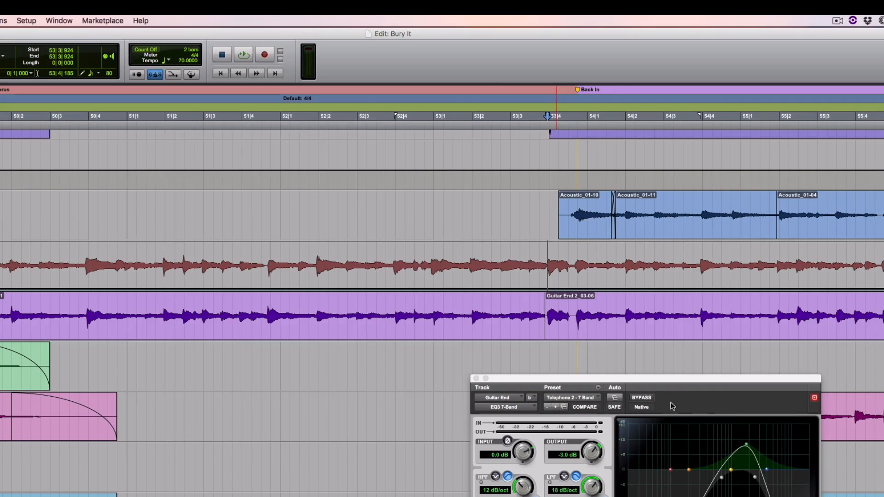
- Automate Guitar End's EQ to be bypassed from 53|3|924 to 58|3|189 and play through the transition
{"action": "left_click", "coordinate": [550, 263]}
{"action": "key", "text": "space"}
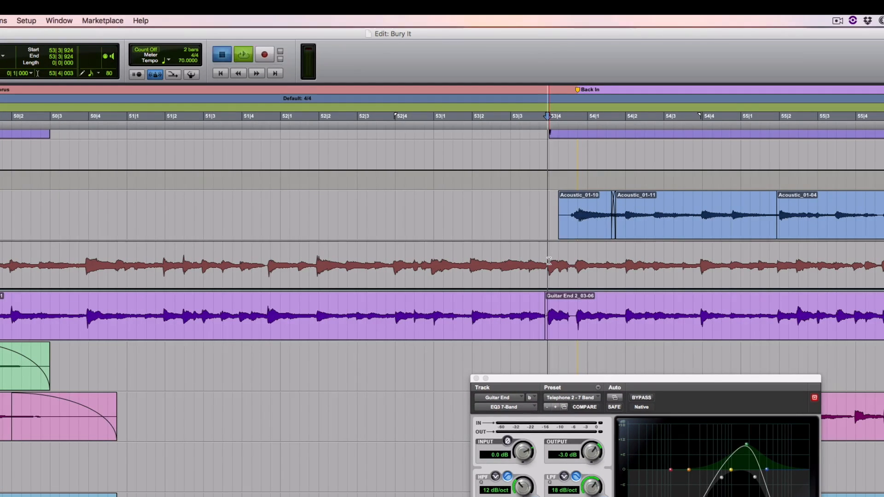
{"action": "key", "text": "space"}
{"action": "scroll", "coordinate": [549, 261], "scroll_direction": "right", "scroll_amount": 10}
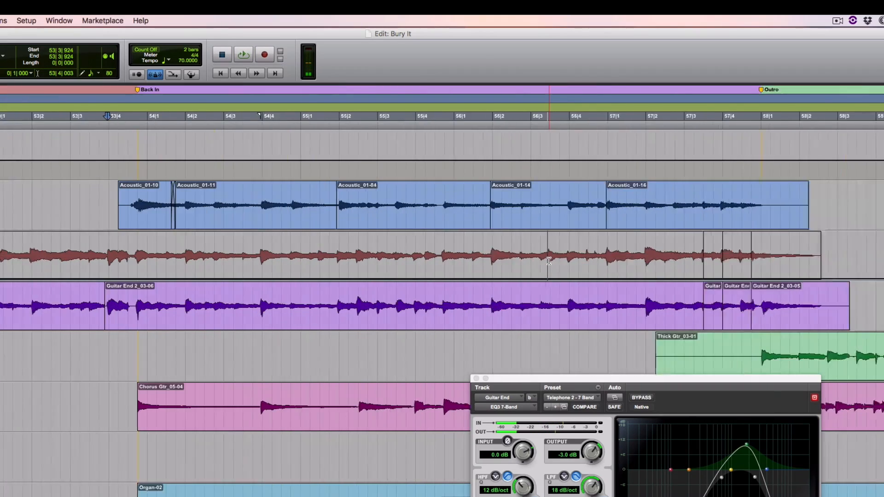
{"action": "left_click", "coordinate": [783, 251], "text": "shift"}
{"action": "left_click_drag", "start_coordinate": [711, 237], "coordinate": [717, 190]}
{"action": "scroll", "coordinate": [214, 275], "scroll_direction": "left", "scroll_amount": 6}
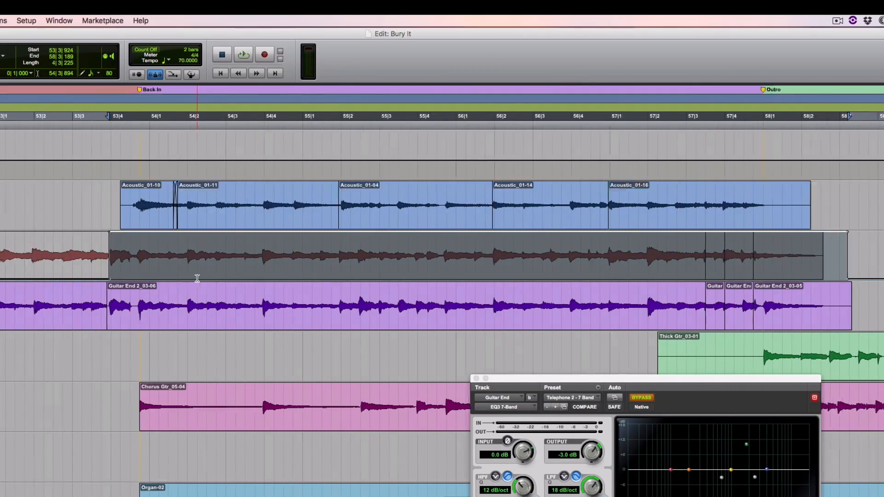
{"action": "key", "text": "space"}
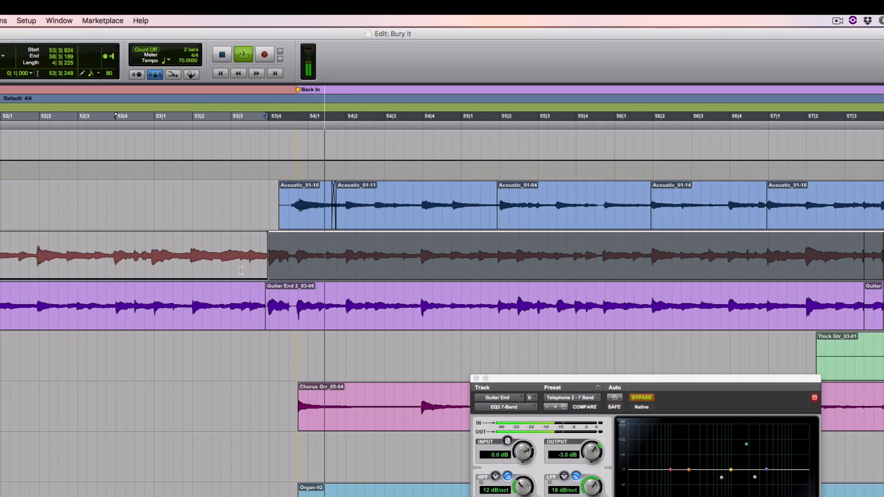
{"action": "key", "text": "space"}
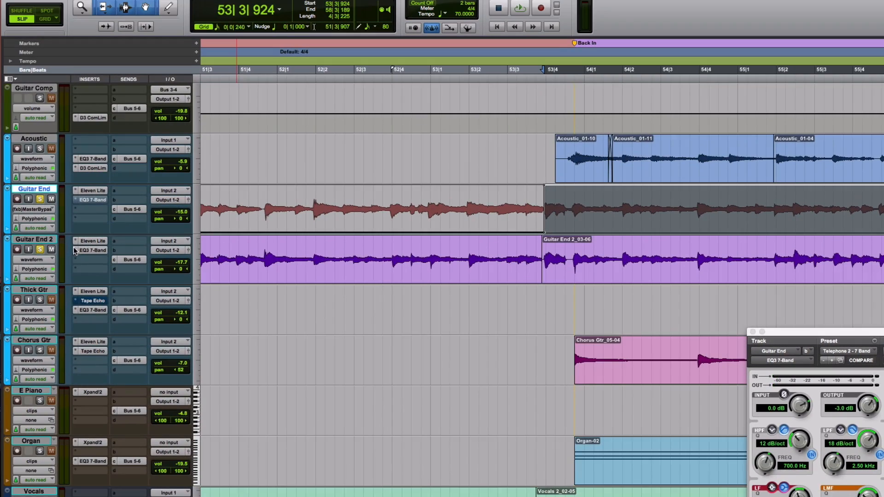
- Copy the Guitar End EQ with its bypass automation to Guitar End 2 and play both from 52|4|879
{"action": "left_click", "coordinate": [93, 238]}
{"action": "left_click", "coordinate": [93, 235]}
{"action": "left_click_drag", "start_coordinate": [93, 202], "coordinate": [93, 252]}
{"action": "left_click", "coordinate": [428, 209]}
{"action": "key", "text": "space"}
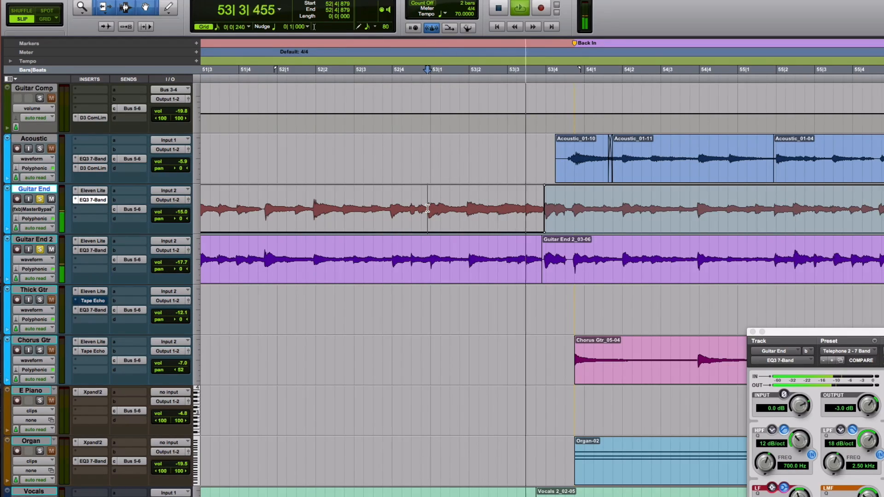
{"action": "key", "text": "space"}
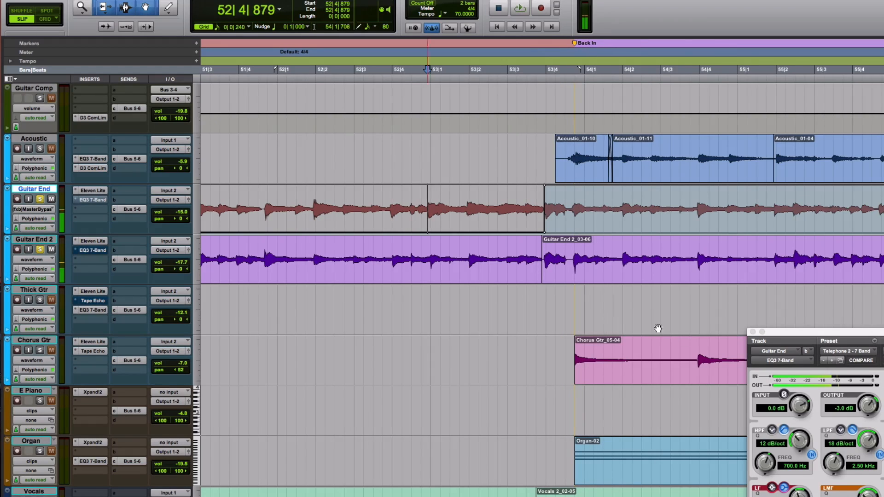
- Close the EQ window, unsolo both end guitars, and play the full mix from 49|2|405 into the Back In section
{"action": "left_click", "coordinate": [753, 332]}
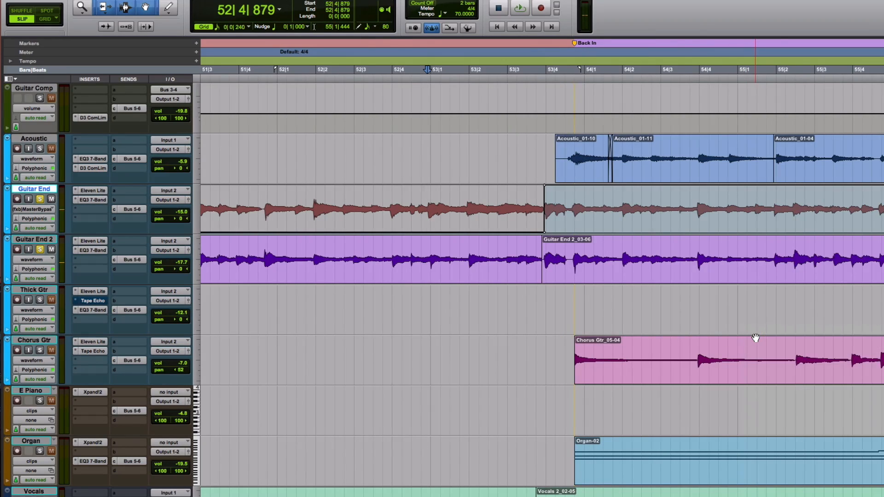
{"action": "key", "text": "r"}
{"action": "left_click", "coordinate": [40, 249]}
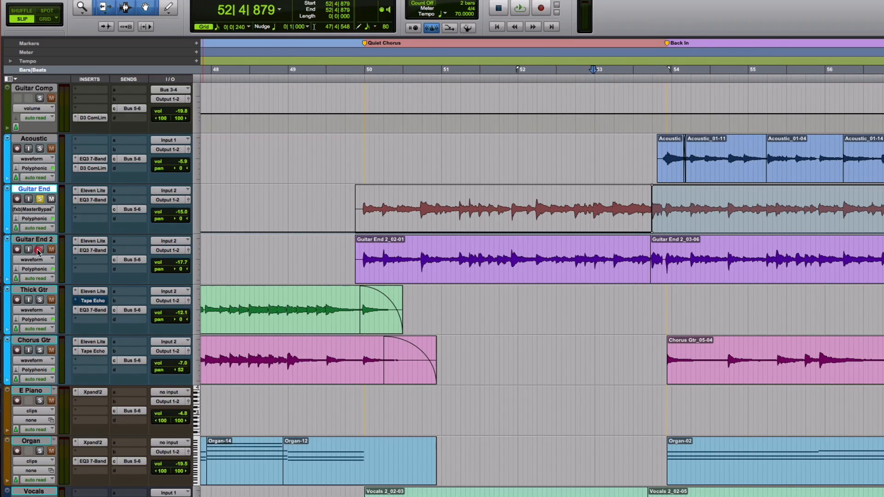
{"action": "left_click", "coordinate": [40, 201]}
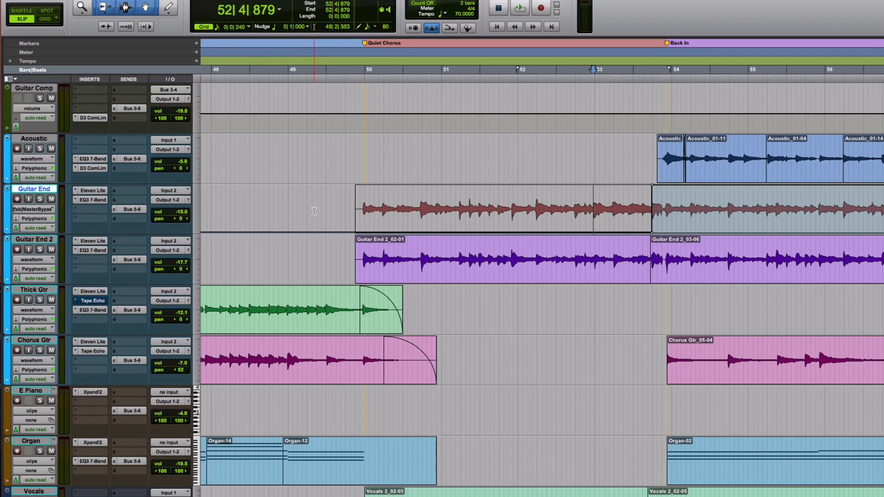
{"action": "left_click", "coordinate": [315, 211]}
{"action": "key", "text": "space"}
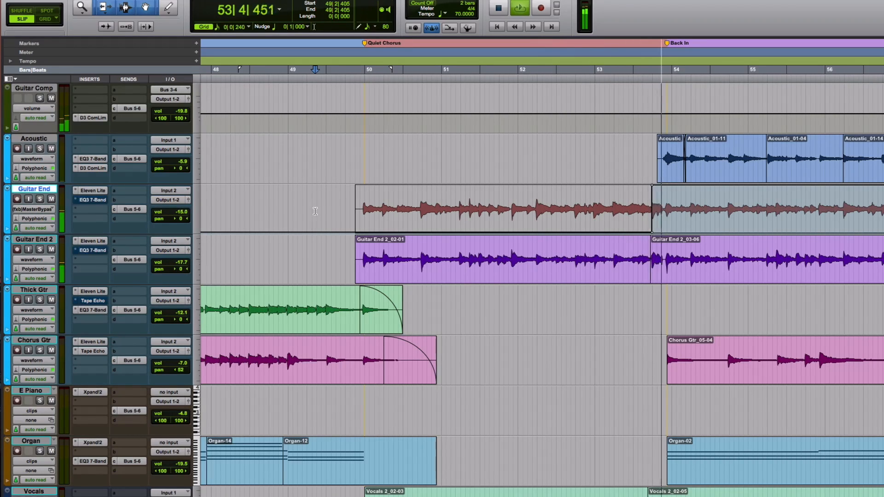
{"action": "key", "text": "space"}
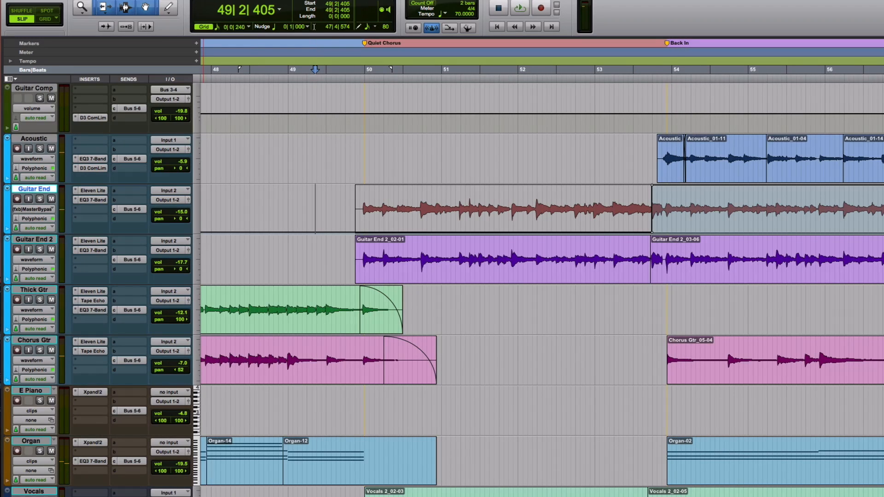
- Show the Vocals track's Bus 5-6 send mute automation, mute that send across the quiet chorus clip, and play it
{"action": "scroll", "coordinate": [35, 350], "scroll_direction": "down", "scroll_amount": 5}
{"action": "left_click", "coordinate": [32, 351]}
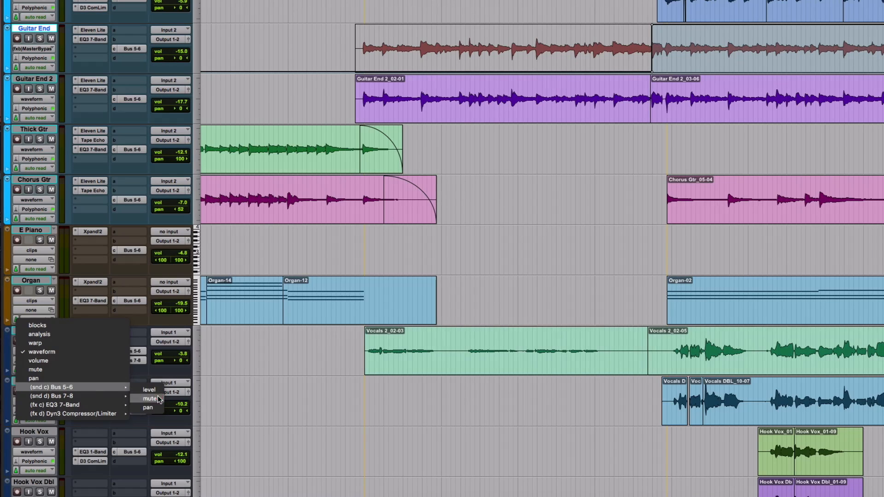
{"action": "left_click", "coordinate": [152, 401]}
{"action": "left_click", "coordinate": [527, 360]}
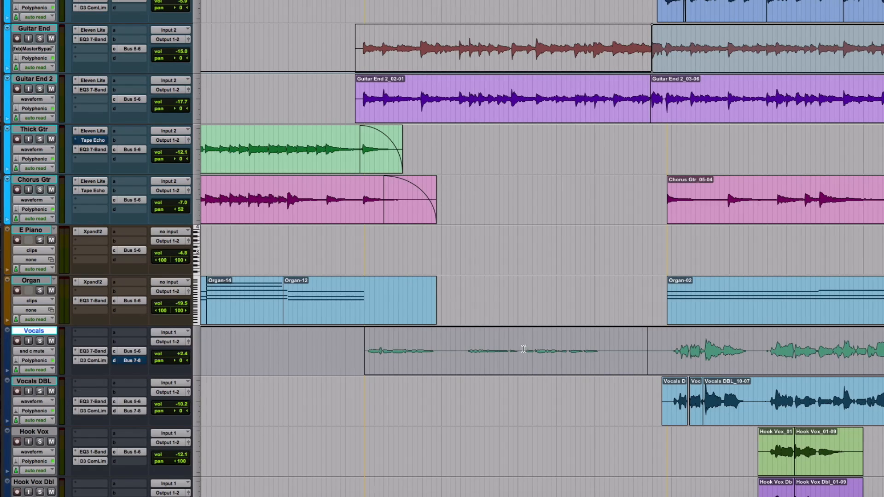
{"action": "double_click", "coordinate": [523, 346]}
{"action": "left_click", "coordinate": [522, 338]}
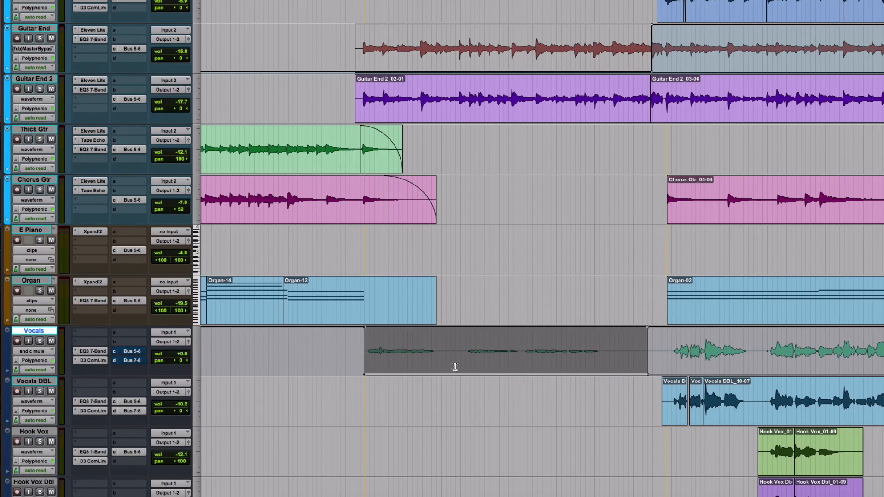
{"action": "key", "text": "space"}
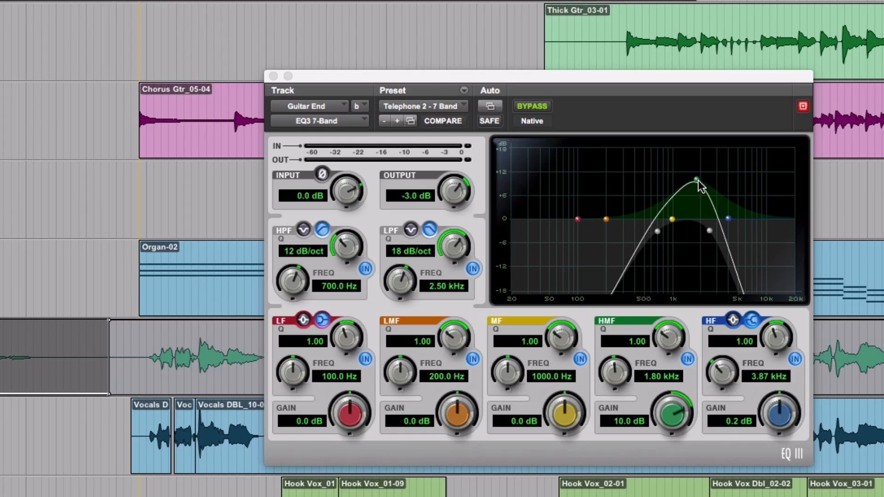
- Lower the high-mid boost frequency in both end guitars' EQs, setting Guitar End 2 to 818.7 Hz and 10.8 dB, and close the window
{"action": "left_click_drag", "start_coordinate": [697, 180], "coordinate": [671, 174]}
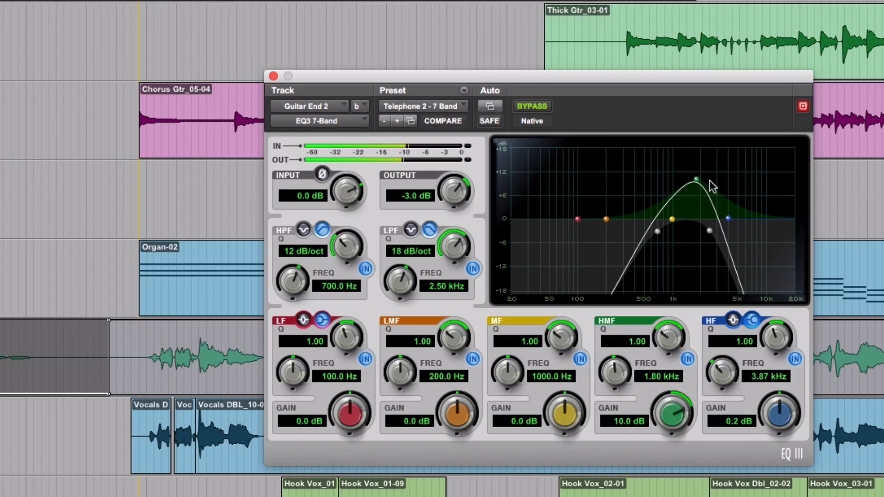
{"action": "left_click_drag", "start_coordinate": [696, 179], "coordinate": [663, 177]}
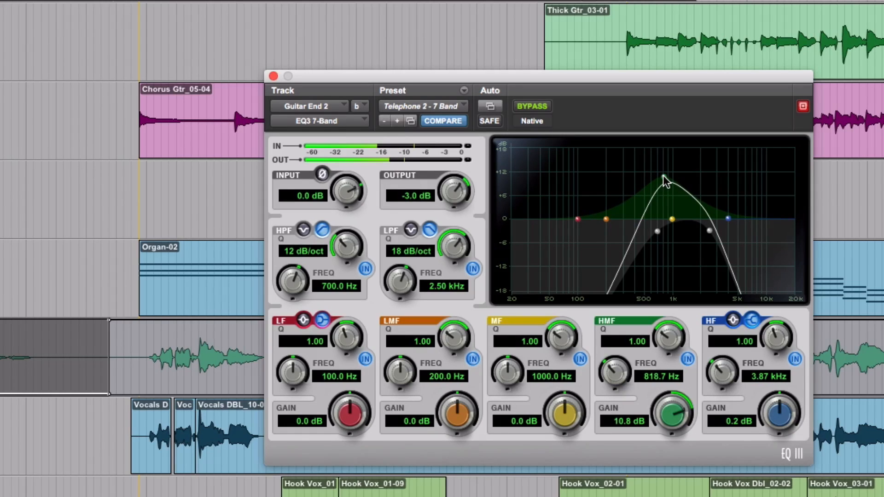
{"action": "left_click", "coordinate": [273, 79]}
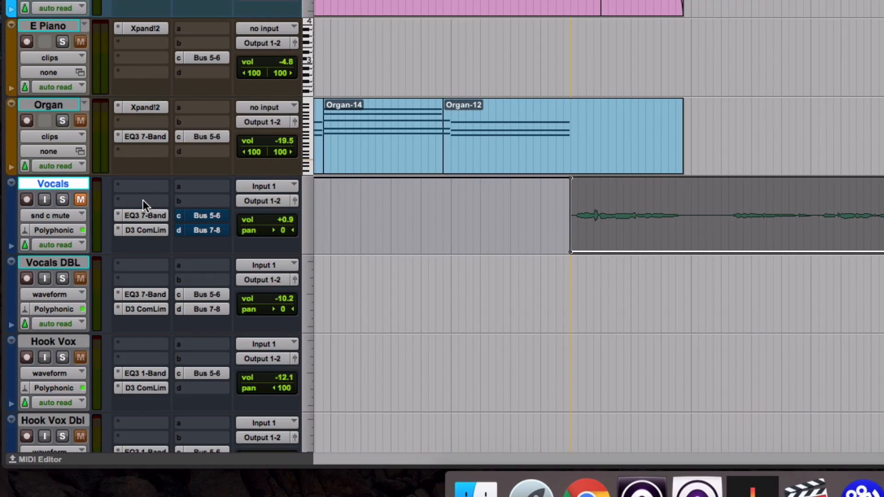
- Add an EQ3 7-Band (mono) to the Vocals track's second insert slot and load the Telephone 2 - 7 Band preset
{"action": "left_click", "coordinate": [137, 199]}
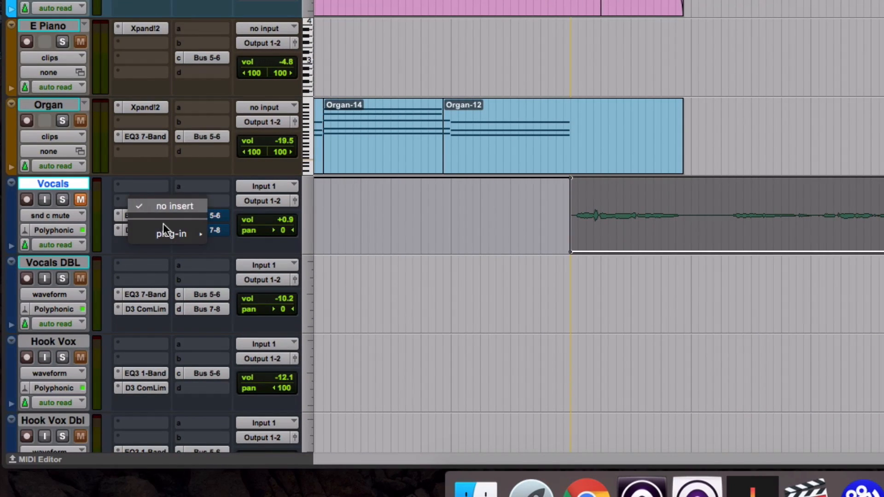
{"action": "mouse_move", "coordinate": [165, 235]}
{"action": "mouse_move", "coordinate": [258, 251]}
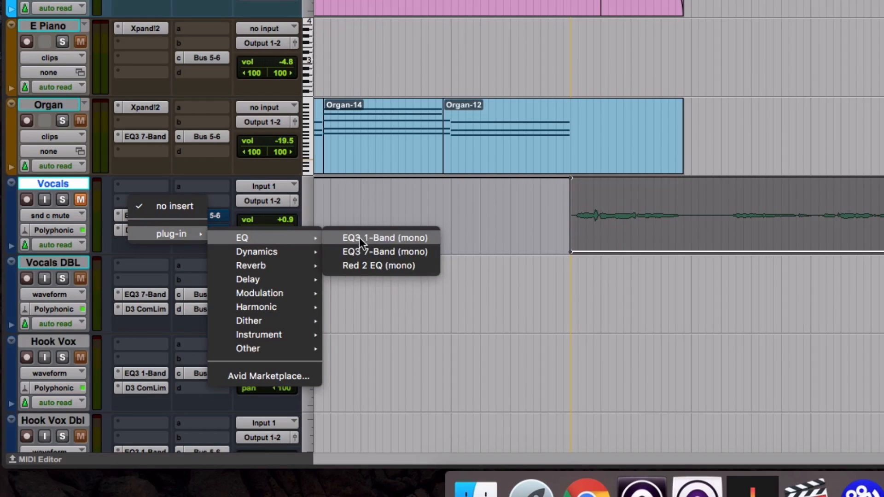
{"action": "left_click", "coordinate": [361, 245]}
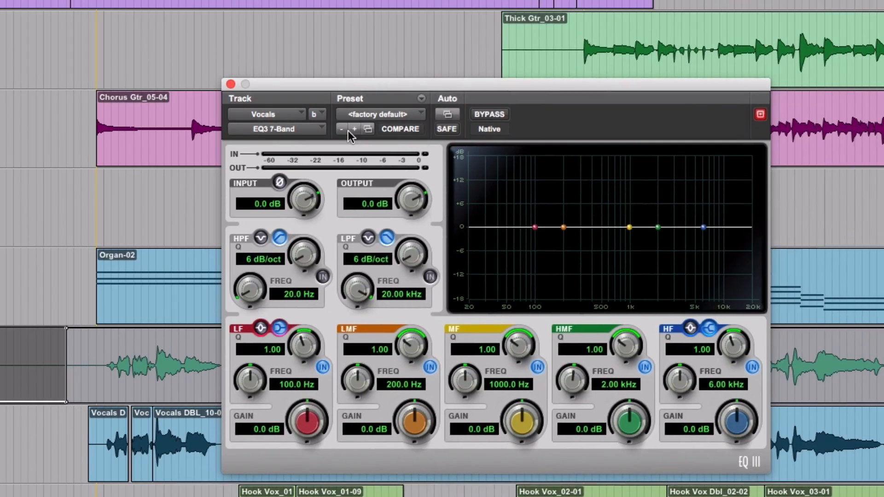
{"action": "left_click", "coordinate": [377, 114]}
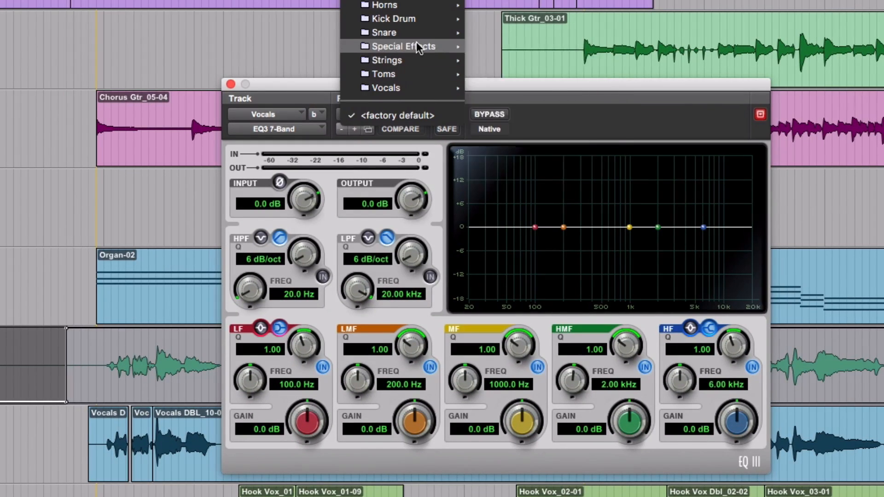
{"action": "mouse_move", "coordinate": [416, 46]}
{"action": "left_click", "coordinate": [561, 159]}
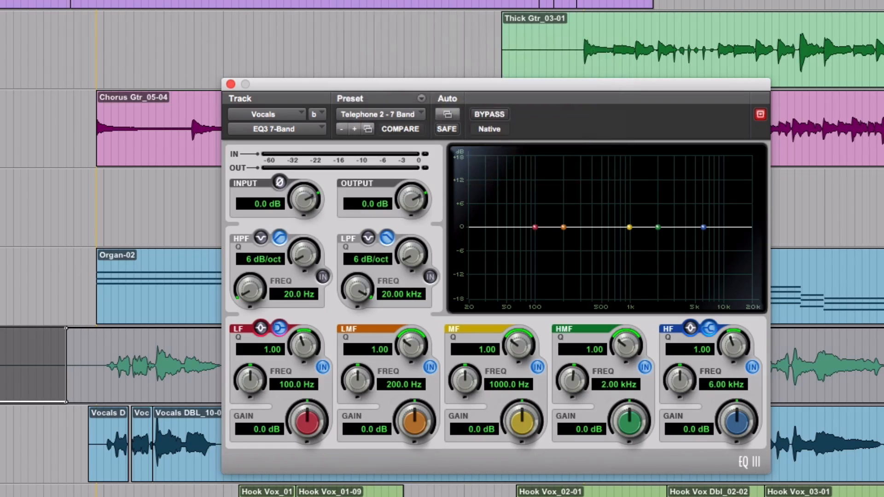
- During playback, set the Vocals EQ's high-mid band to 3.03 kHz and 12.7 dB and its low-pass to 4.09 kHz; close the window
{"action": "key", "text": "space"}
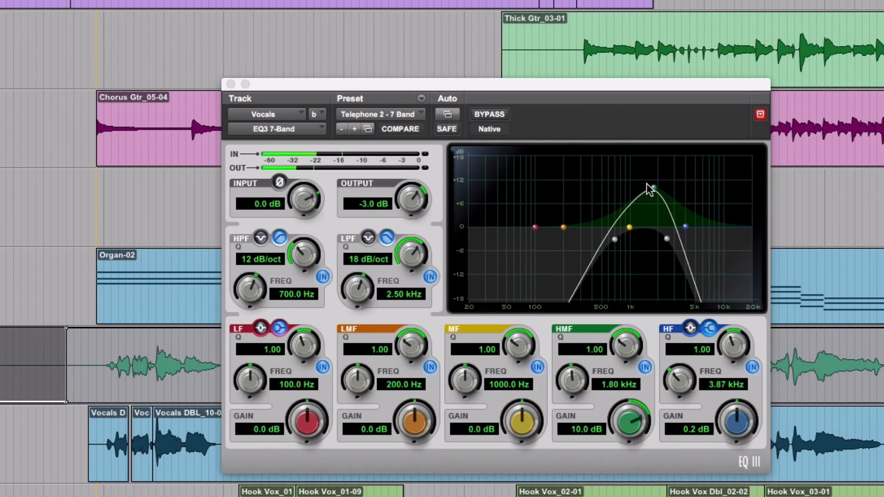
{"action": "left_click_drag", "start_coordinate": [654, 188], "coordinate": [676, 174]}
{"action": "left_click_drag", "start_coordinate": [664, 235], "coordinate": [686, 245]}
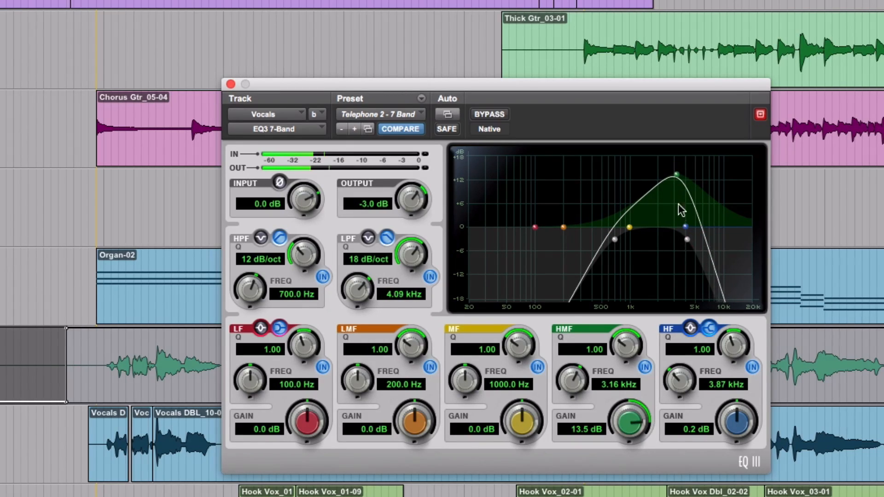
{"action": "left_click_drag", "start_coordinate": [676, 179], "coordinate": [673, 180]}
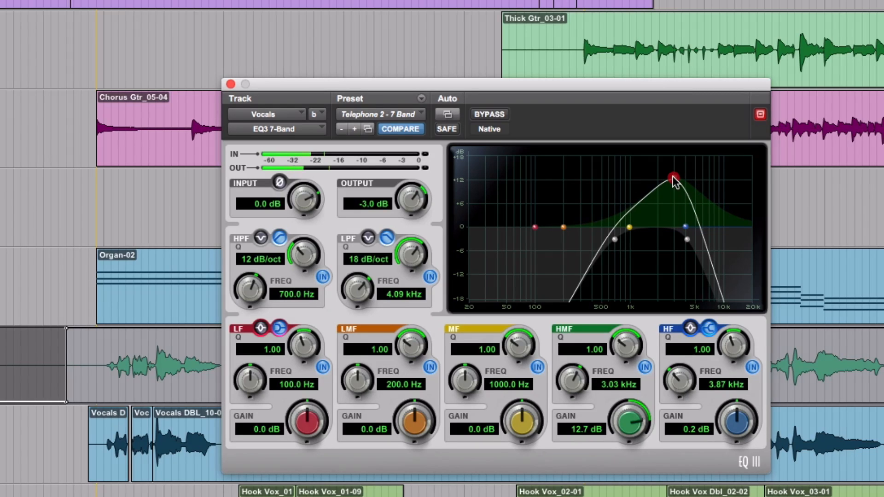
{"action": "left_click", "coordinate": [230, 84]}
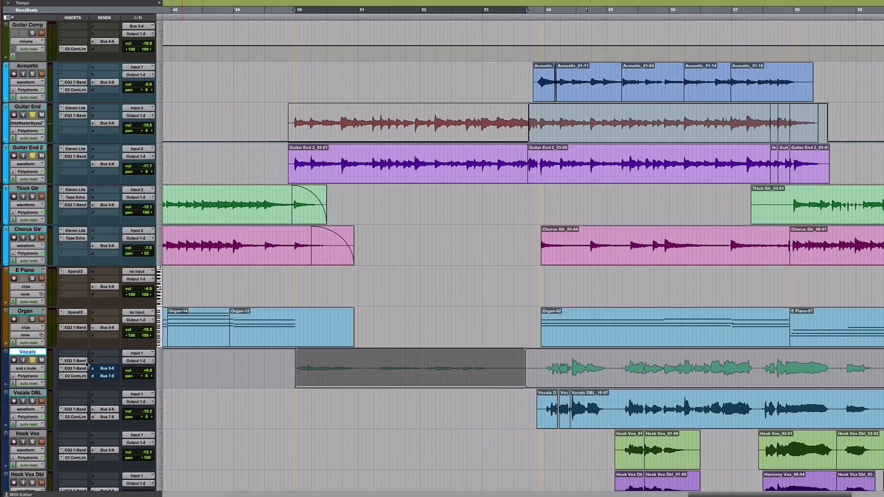
- Show the Master Bypass automation of the telephone EQ3 7-Band on the Vocals track across the whole song
{"action": "left_click", "coordinate": [24, 367]}
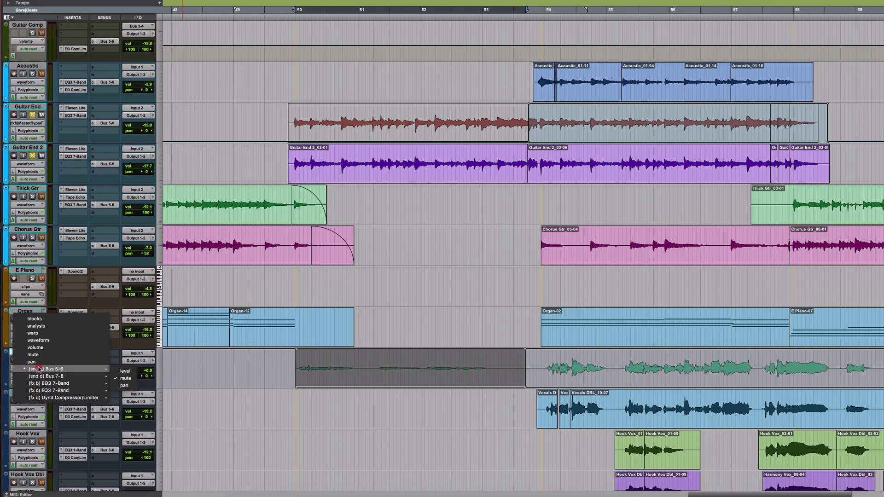
{"action": "mouse_move", "coordinate": [80, 391]}
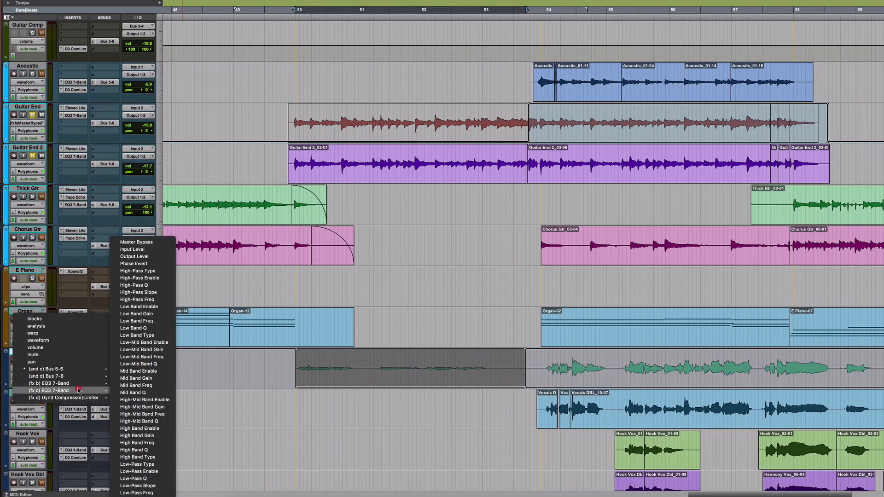
{"action": "left_click", "coordinate": [138, 242]}
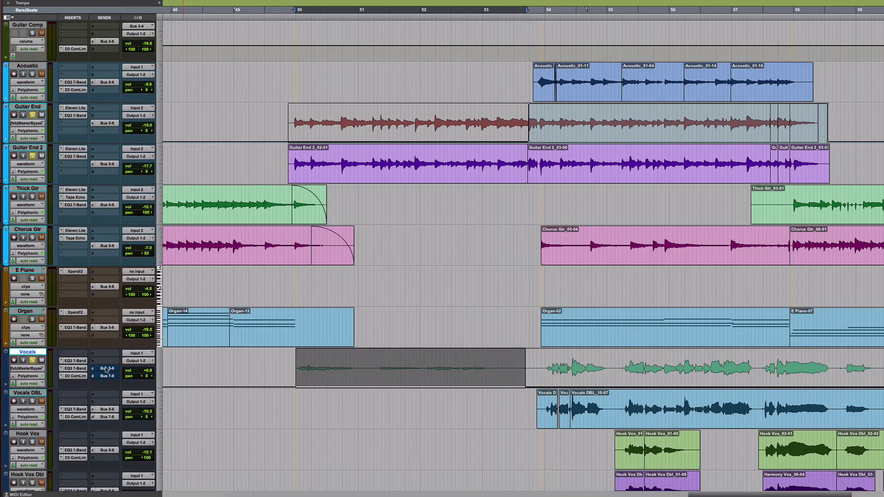
{"action": "key", "text": "r"}
{"action": "key", "text": "r"}
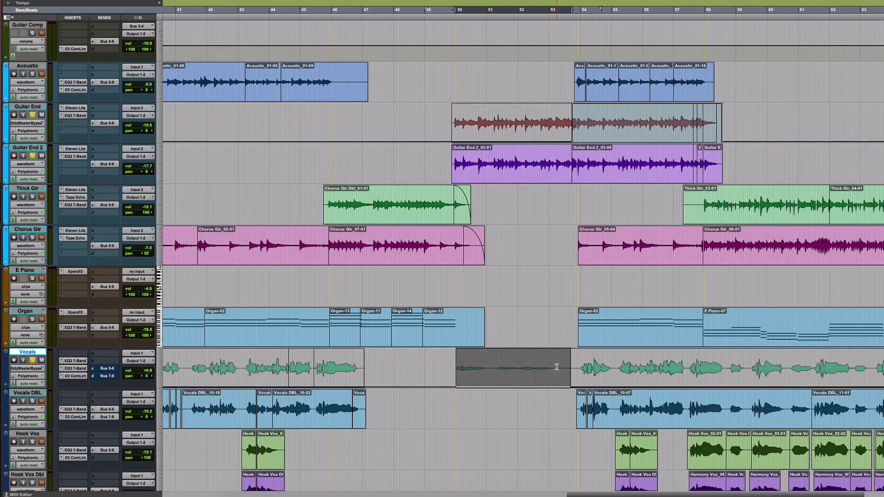
{"action": "key", "text": "r"}
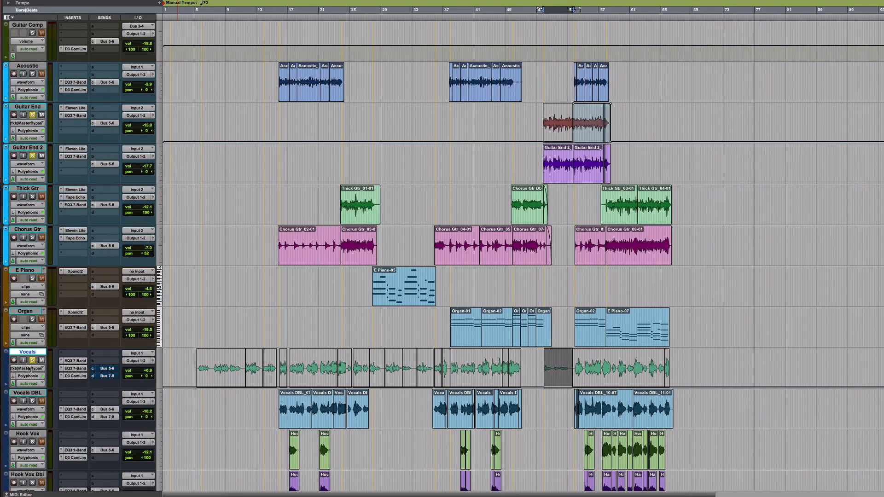
- Bypass the Vocals track's Telephone 2 EQ, close its window, and turn the bypass automation off across the quiet chorus clip
{"action": "left_click", "coordinate": [81, 361]}
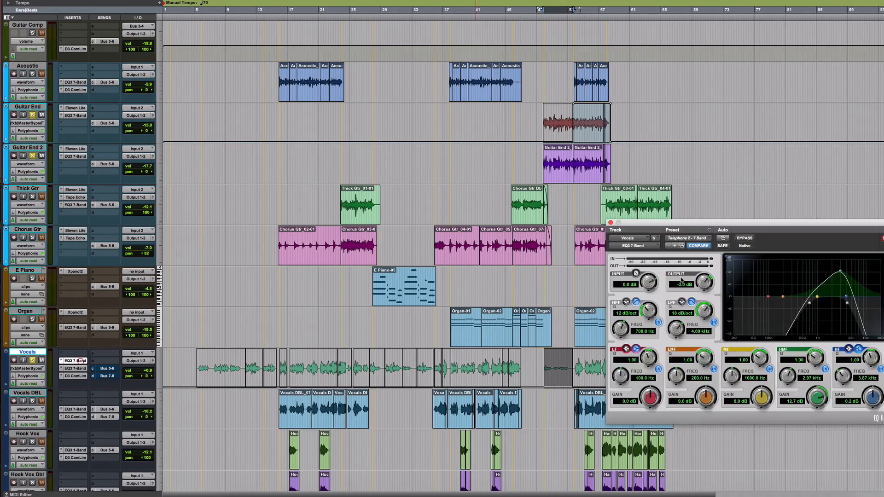
{"action": "left_click", "coordinate": [743, 238]}
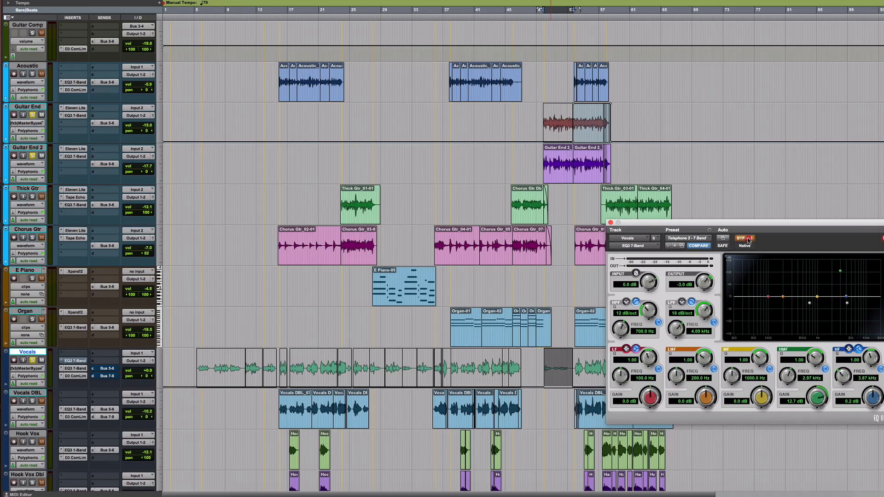
{"action": "left_click", "coordinate": [611, 223]}
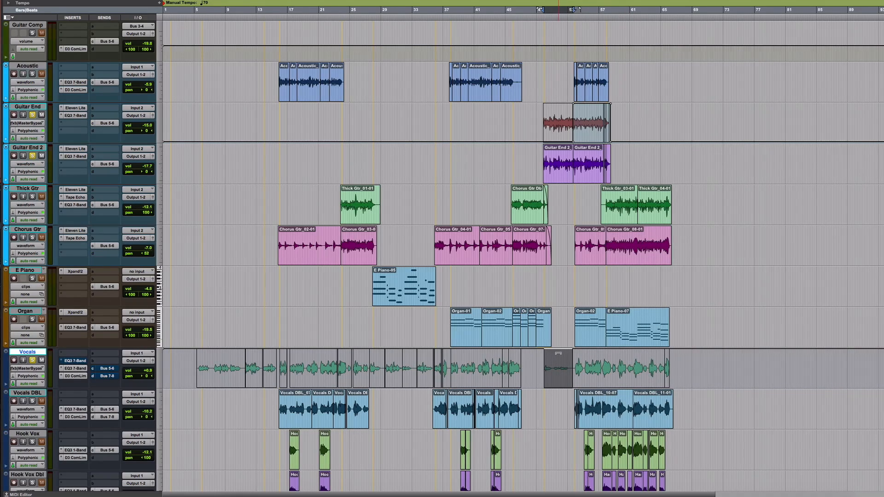
{"action": "left_click_drag", "start_coordinate": [558, 353], "coordinate": [558, 382]}
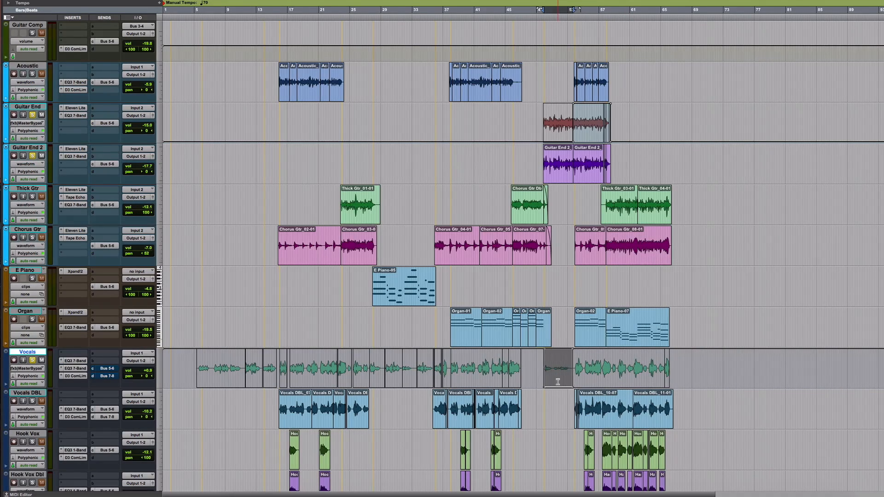
- Play from just before the quiet chorus into the full return and check the Vocals EQ's bypass state within the quiet chorus
{"action": "left_click", "coordinate": [542, 399]}
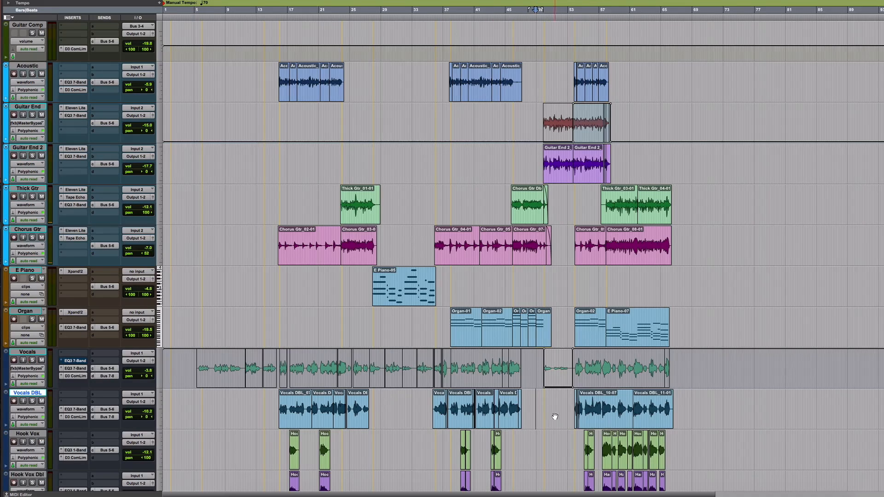
{"action": "key", "text": "space"}
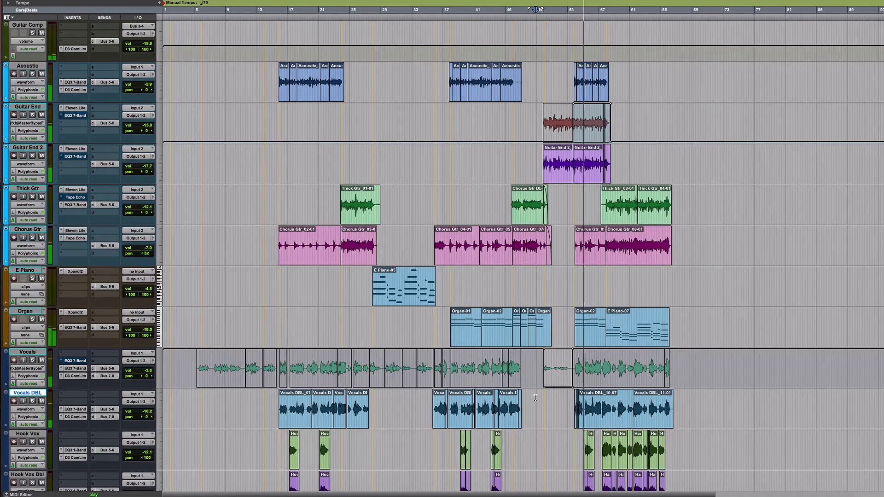
{"action": "key", "text": "space"}
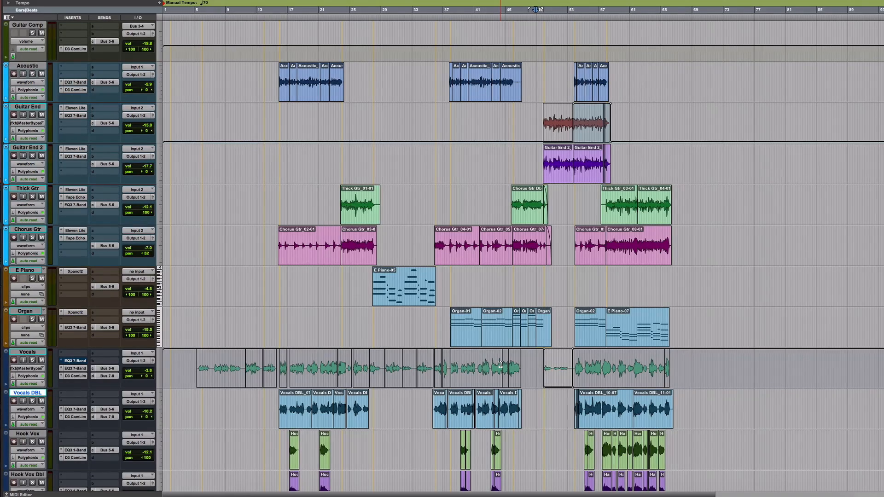
{"action": "left_click", "coordinate": [570, 318]}
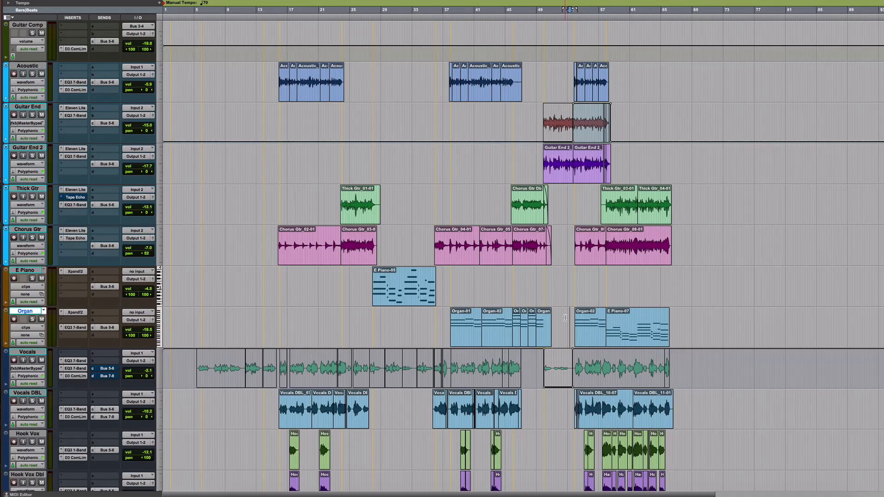
- Play the song's closing bars from about bar 61, then again from shortly before the final guitar and vocal phrases
{"action": "left_click", "coordinate": [637, 281]}
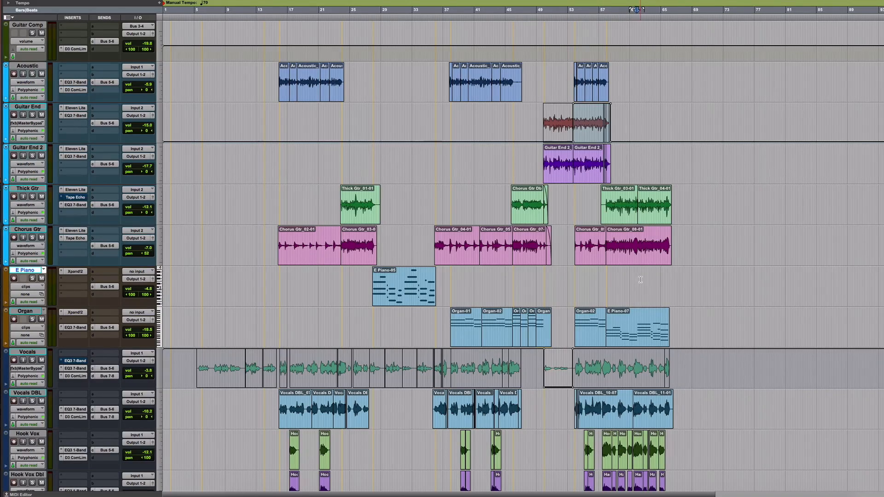
{"action": "key", "text": "space"}
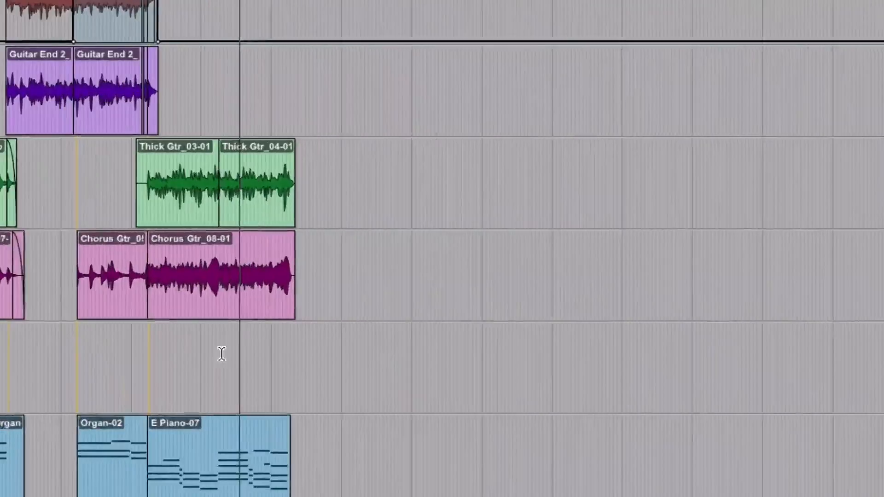
{"action": "key", "text": "t"}
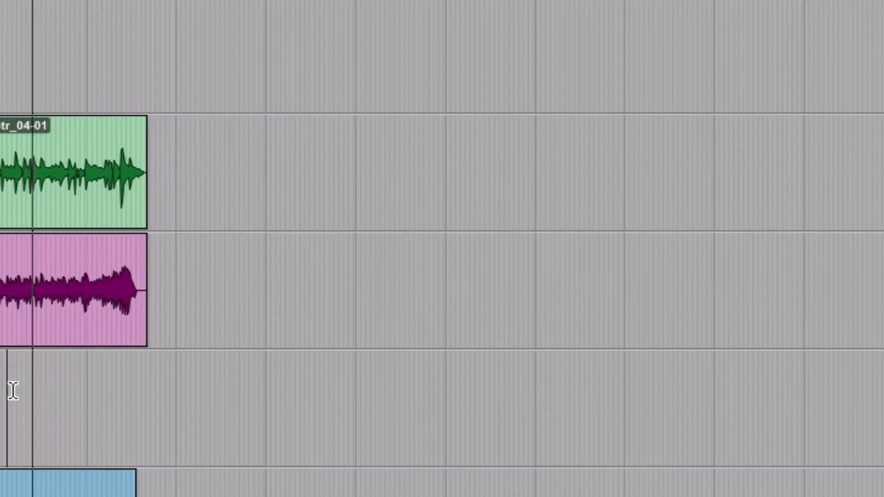
{"action": "key", "text": "t"}
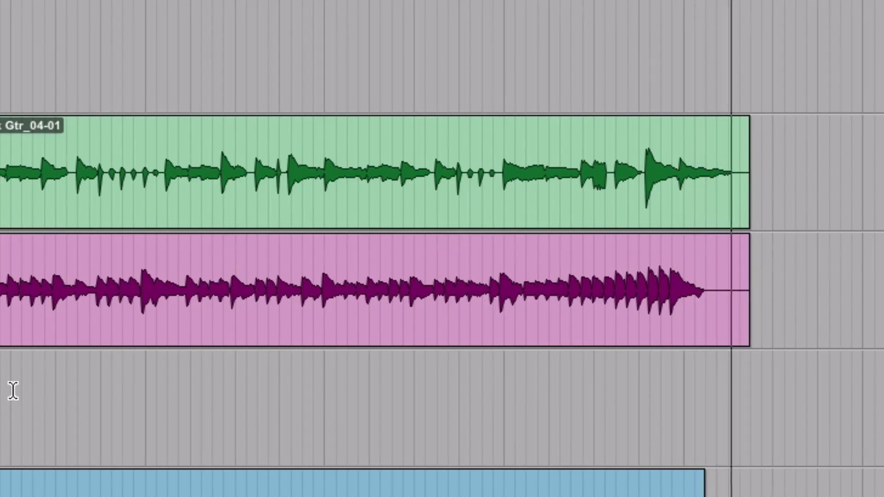
{"action": "key", "text": "space"}
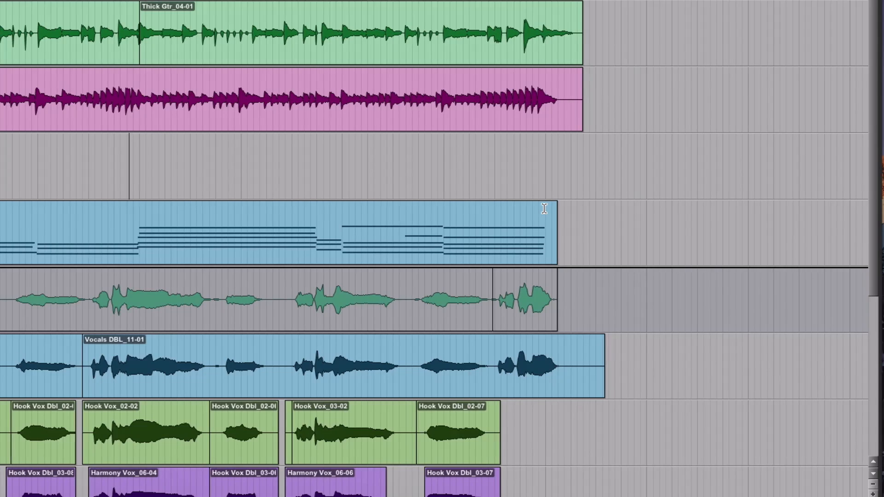
{"action": "left_click", "coordinate": [442, 149]}
{"action": "key", "text": "space"}
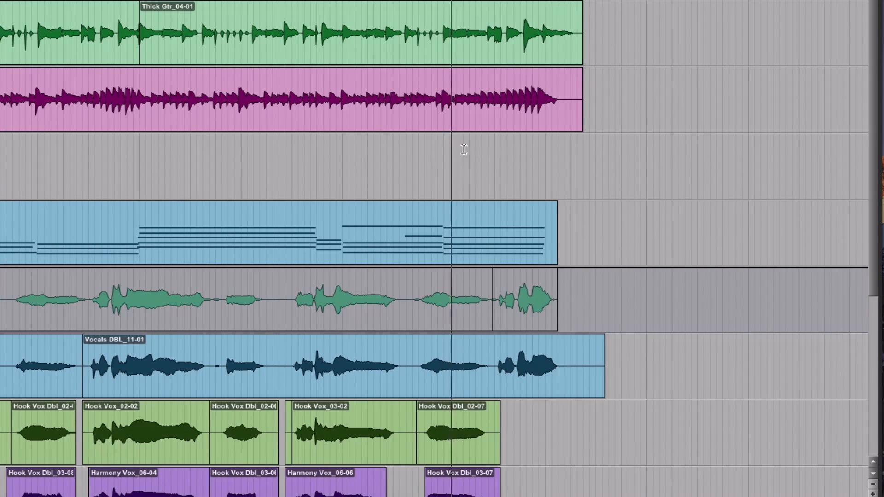
- Trim the ends of the last Thick Gtr and Chorus Gtr clips to just before bar 66
{"action": "key", "text": "ctrl+bracketright"}
{"action": "key", "text": "ctrl+bracketright"}
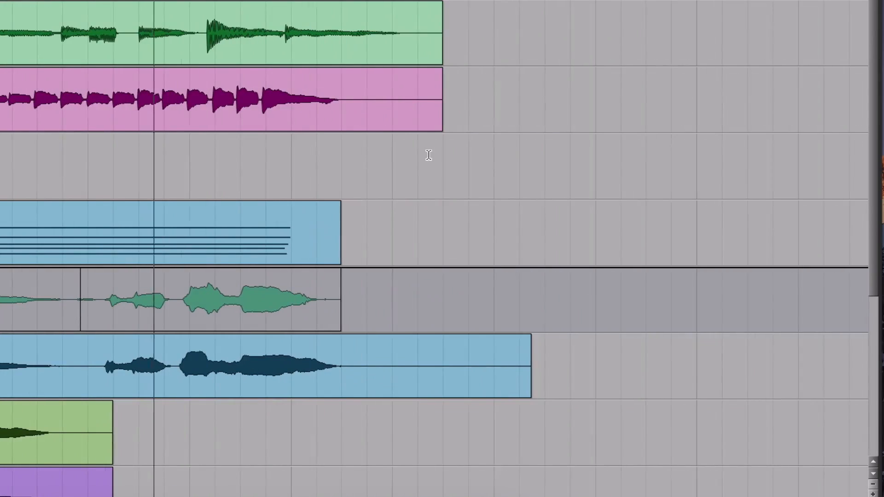
{"action": "key", "text": "space"}
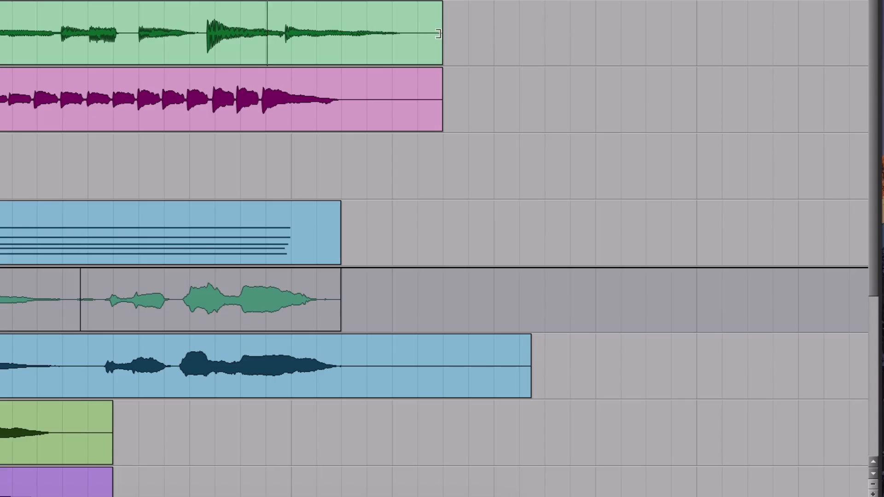
{"action": "left_click_drag", "start_coordinate": [440, 32], "coordinate": [285, 24]}
{"action": "left_click_drag", "start_coordinate": [439, 113], "coordinate": [289, 94]}
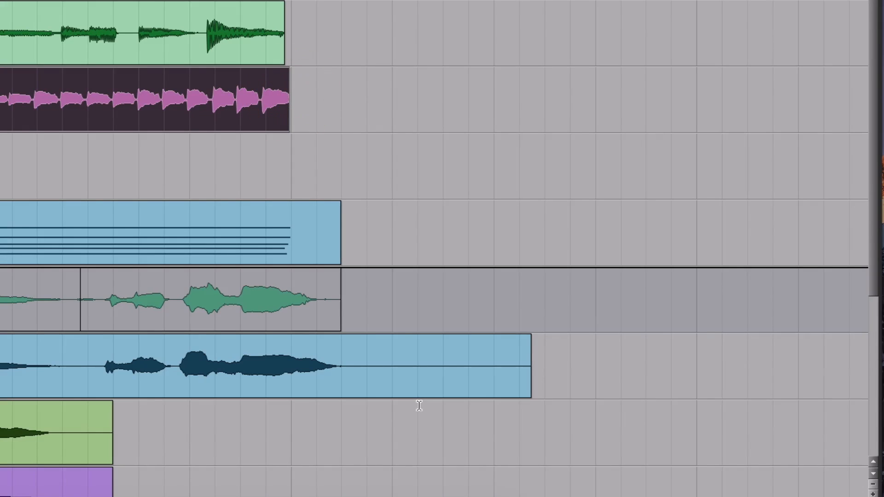
- Delete the final ringing clips and their fades on the Bass, Guitar 1 and Guitar 2 tracks around bar 66
{"action": "scroll", "coordinate": [298, 311], "scroll_direction": "up", "scroll_amount": 10}
{"action": "scroll", "coordinate": [332, 247], "scroll_direction": "up", "scroll_amount": 4}
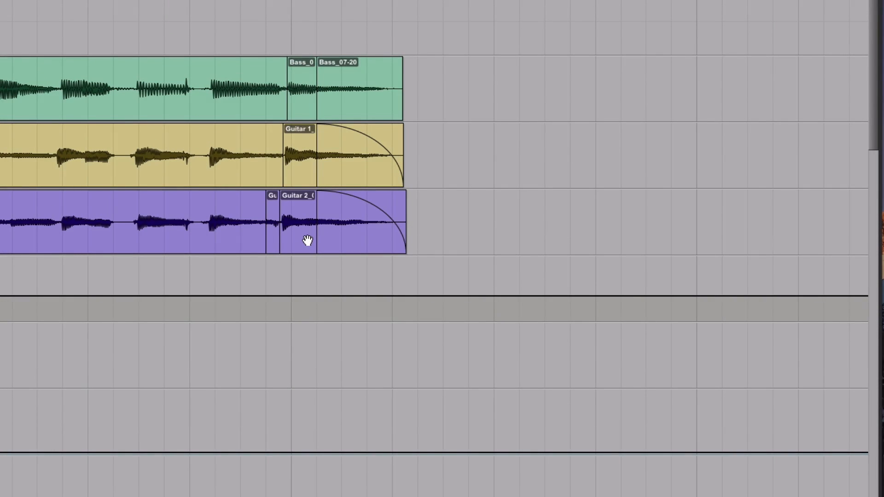
{"action": "left_click", "coordinate": [307, 240]}
{"action": "left_click", "coordinate": [310, 175], "text": "shift"}
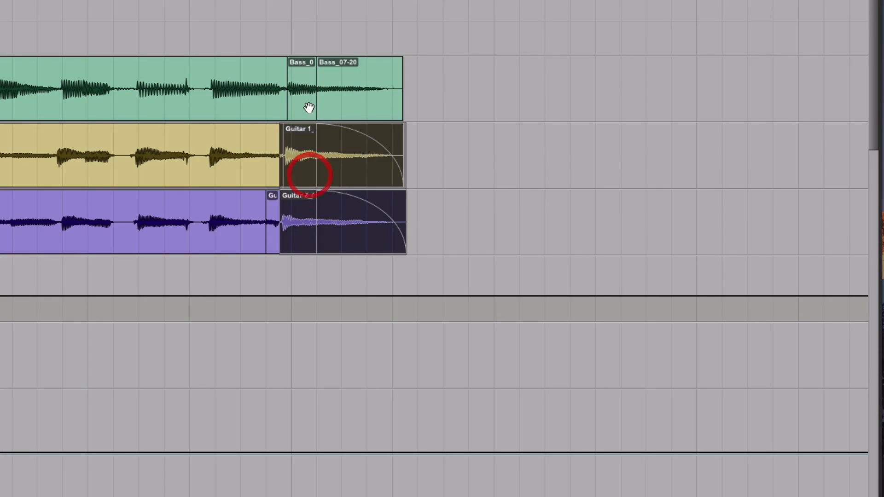
{"action": "left_click", "coordinate": [308, 105], "text": "shift"}
{"action": "key", "text": "Delete"}
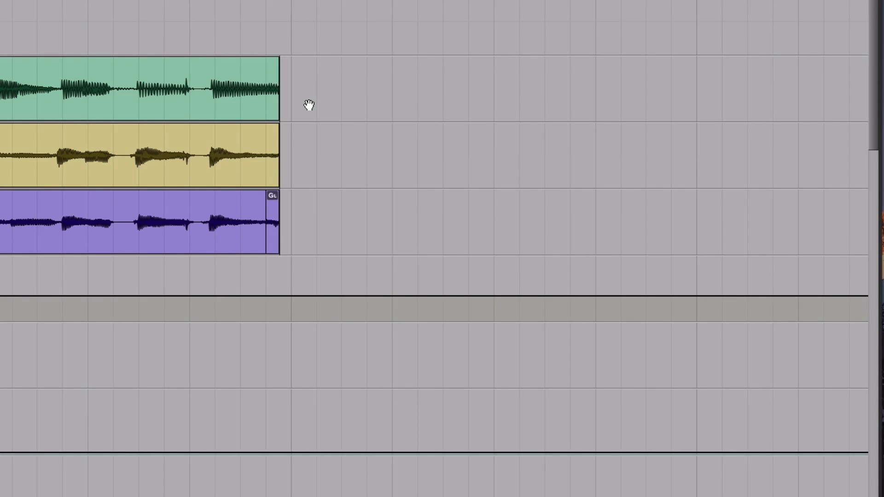
- Delete the two short drum clips starting at bar 66 and play the last beats of bar 65
{"action": "left_click", "coordinate": [302, 29]}
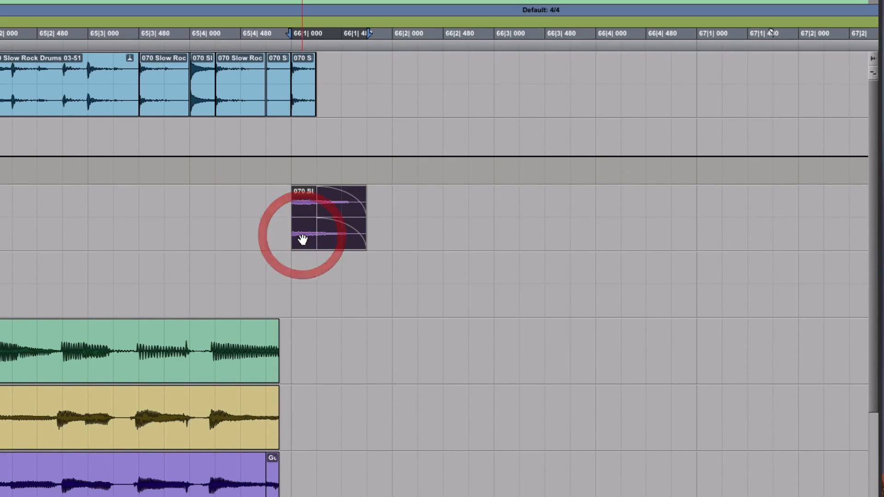
{"action": "key", "text": "Delete"}
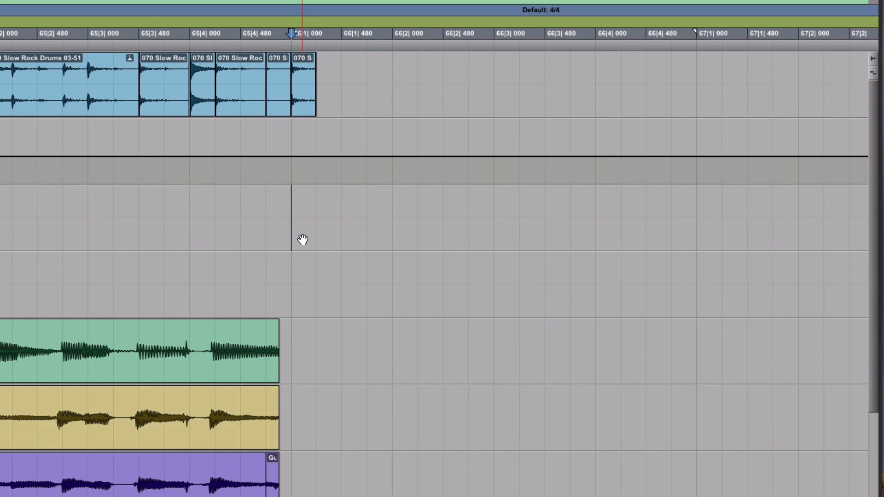
{"action": "left_click", "coordinate": [298, 118]}
{"action": "key", "text": "Delete"}
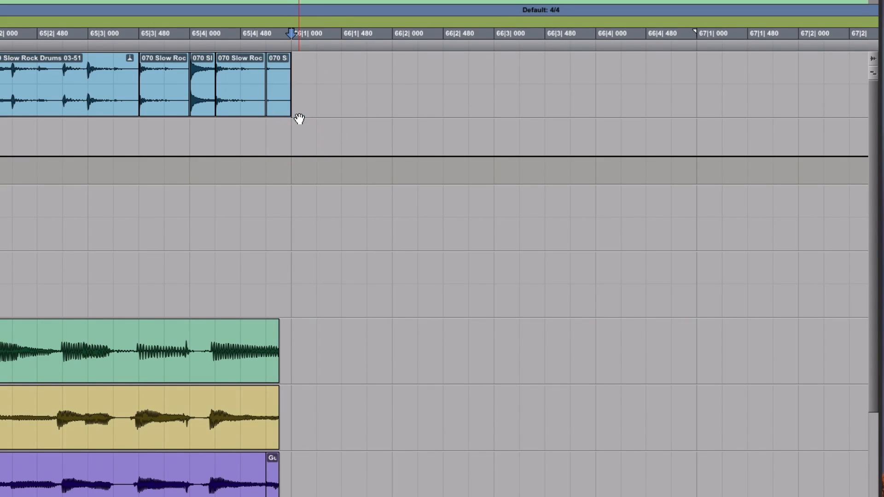
{"action": "left_click", "coordinate": [171, 213]}
{"action": "key", "text": "space"}
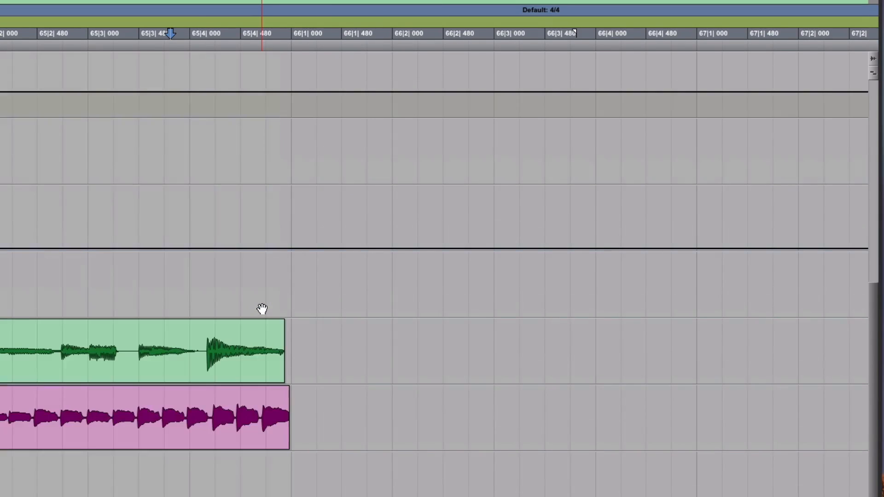
- Show the DELAY track's mute automation, mute it from bar 66 for about three and a half beats, and play the ending
{"action": "scroll", "coordinate": [262, 309], "scroll_direction": "down", "scroll_amount": 10}
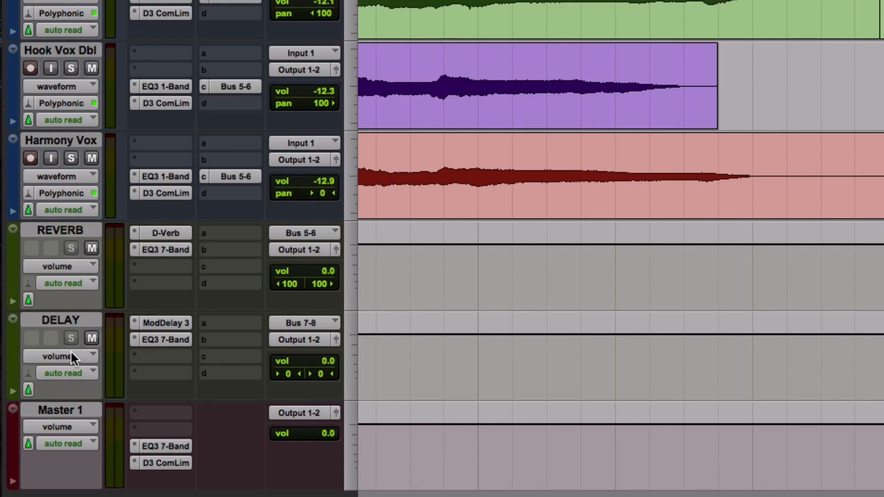
{"action": "left_click", "coordinate": [71, 355]}
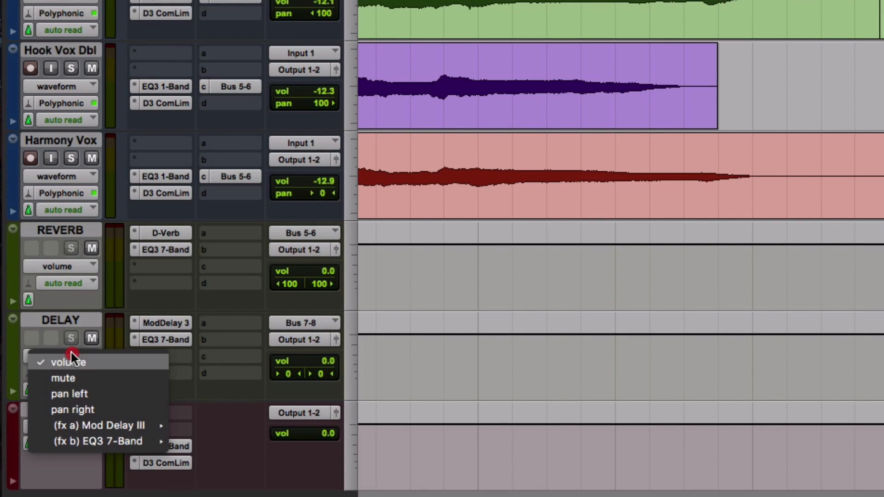
{"action": "left_click", "coordinate": [75, 377]}
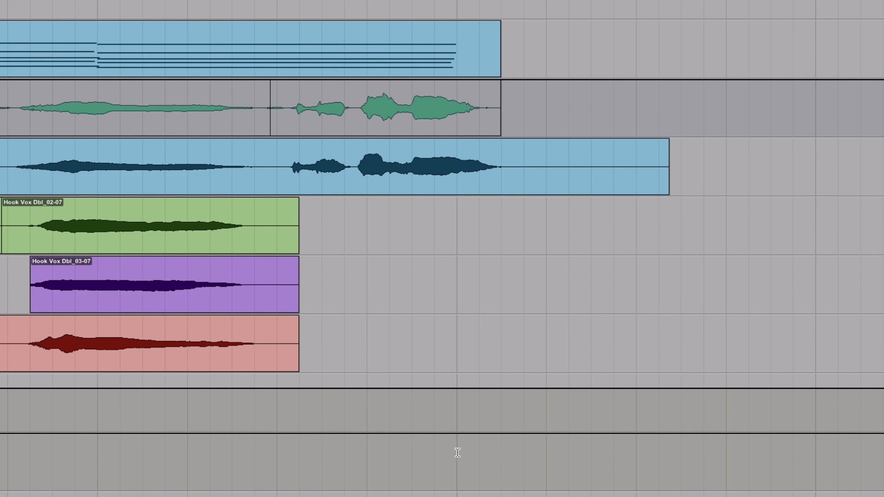
{"action": "left_click_drag", "start_coordinate": [457, 453], "coordinate": [782, 458]}
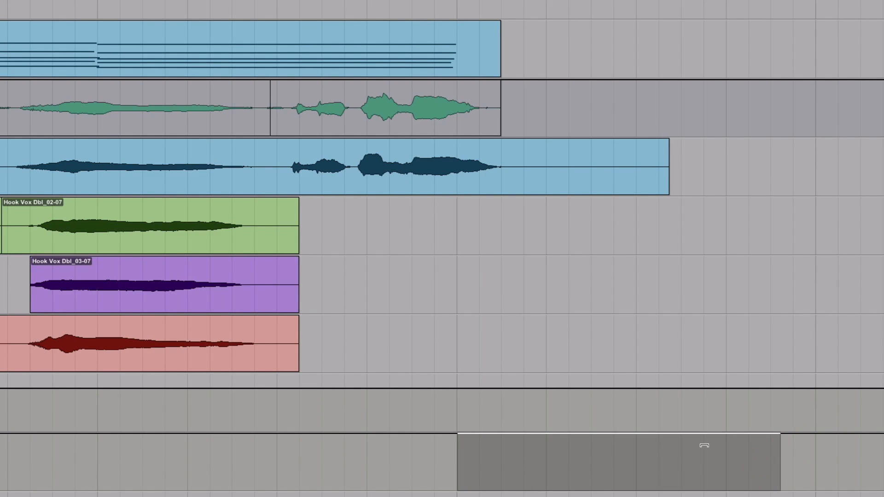
{"action": "left_click_drag", "start_coordinate": [704, 445], "coordinate": [701, 492]}
{"action": "left_click", "coordinate": [363, 457]}
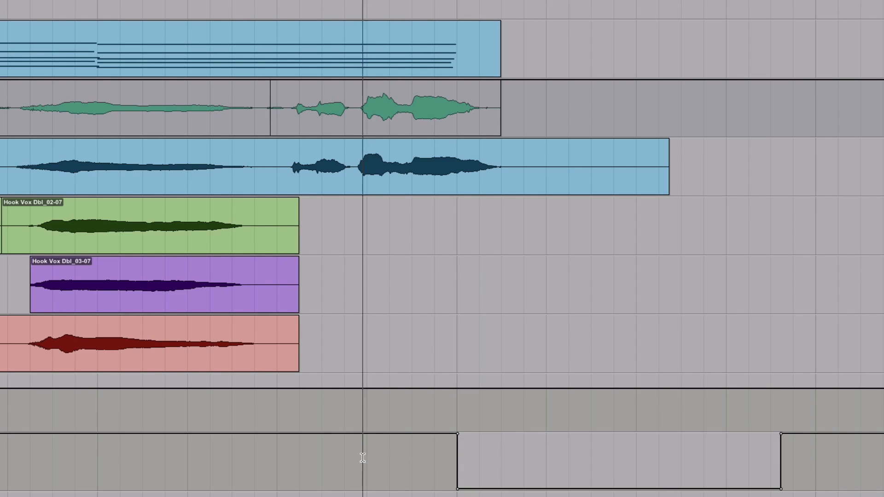
{"action": "key", "text": "space"}
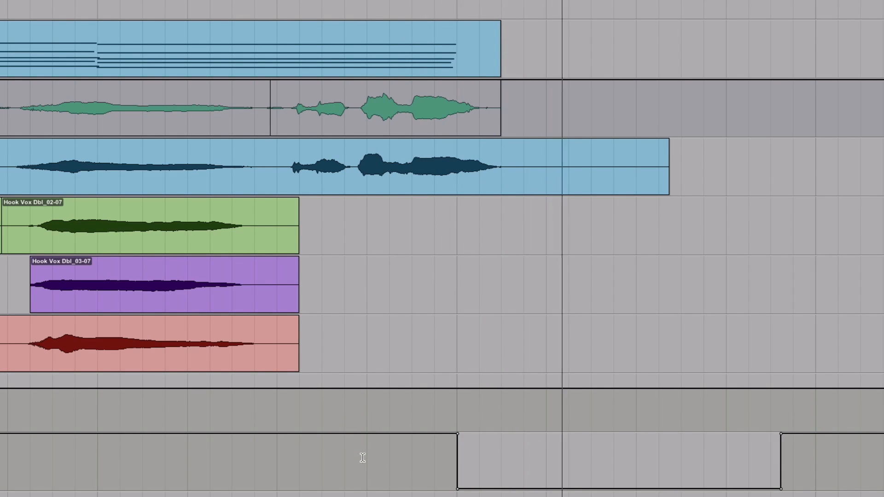
- Enable bypass automation for the Tape Echo on the Chorus Gtr track and show its Master Bypass automation lane
{"action": "key", "text": "space"}
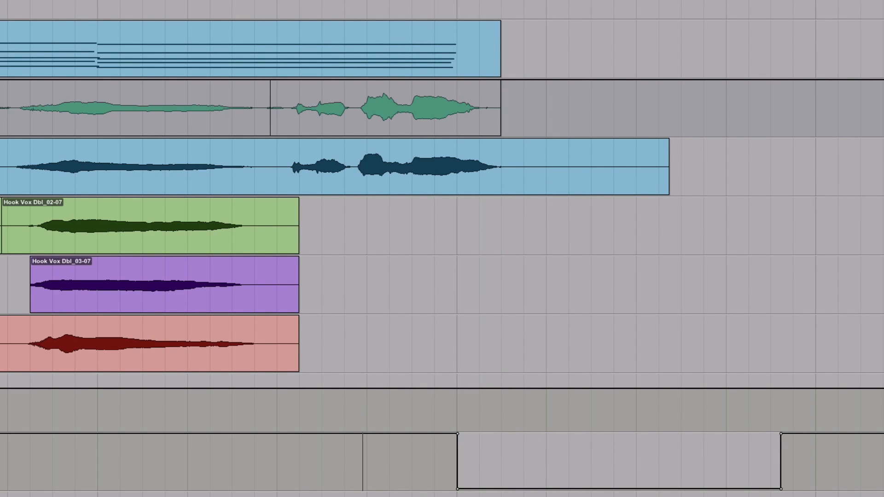
{"action": "left_click", "coordinate": [385, 459]}
{"action": "scroll", "coordinate": [481, 266], "scroll_direction": "up", "scroll_amount": 6}
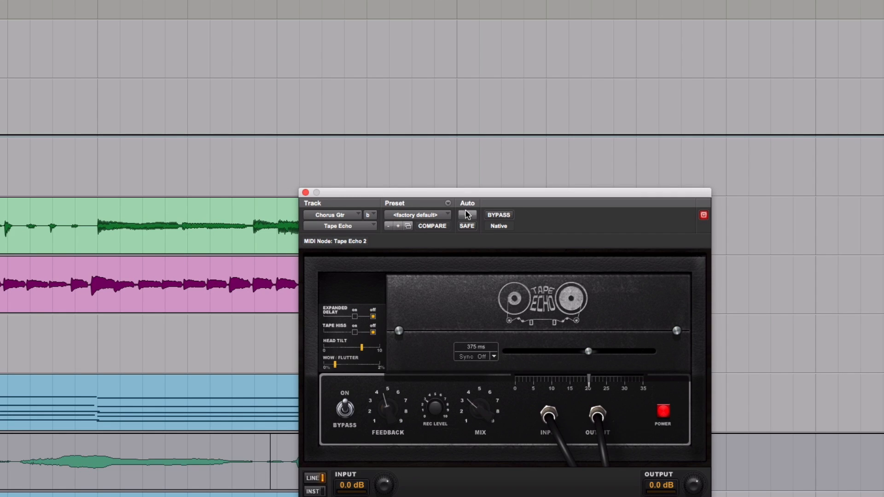
{"action": "left_click", "coordinate": [306, 193]}
{"action": "left_click", "coordinate": [40, 272]}
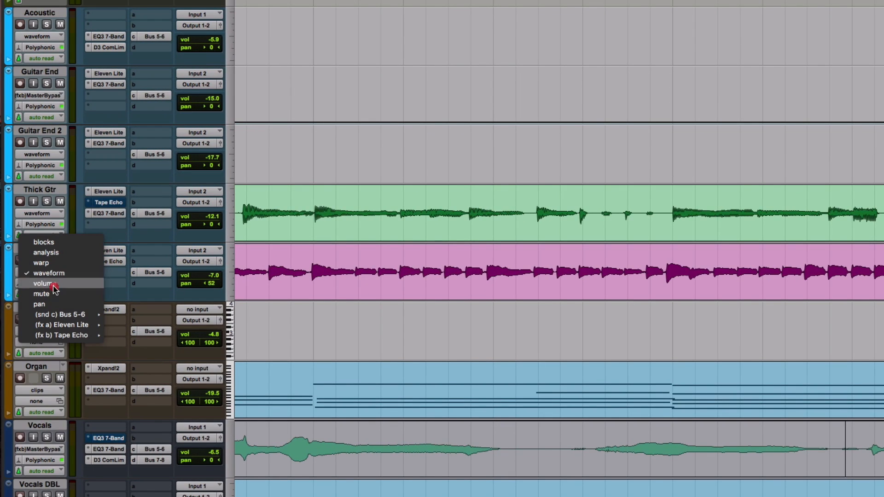
{"action": "mouse_move", "coordinate": [79, 319]}
{"action": "mouse_move", "coordinate": [78, 335]}
{"action": "left_click", "coordinate": [129, 335]}
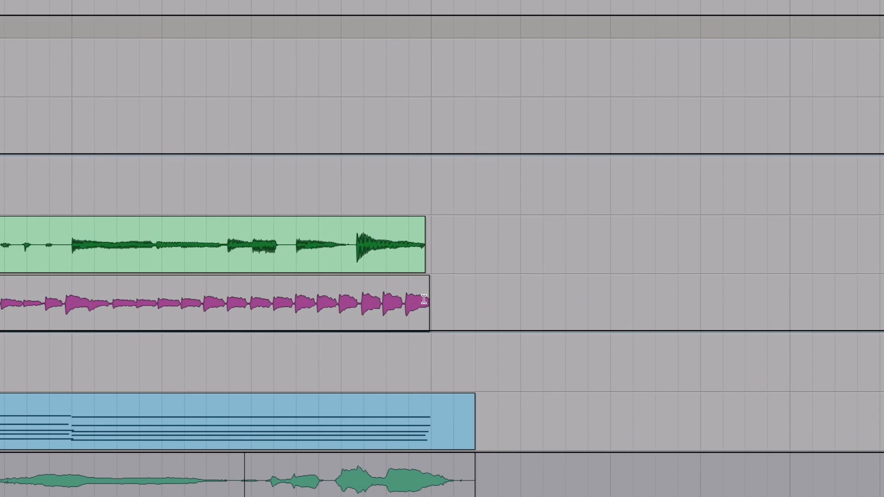
- Bypass the Tape Echo from the Chorus Gtr clip's end at bar 66 for just under five beats, and play the ending
{"action": "left_click_drag", "start_coordinate": [772, 317], "coordinate": [856, 321]}
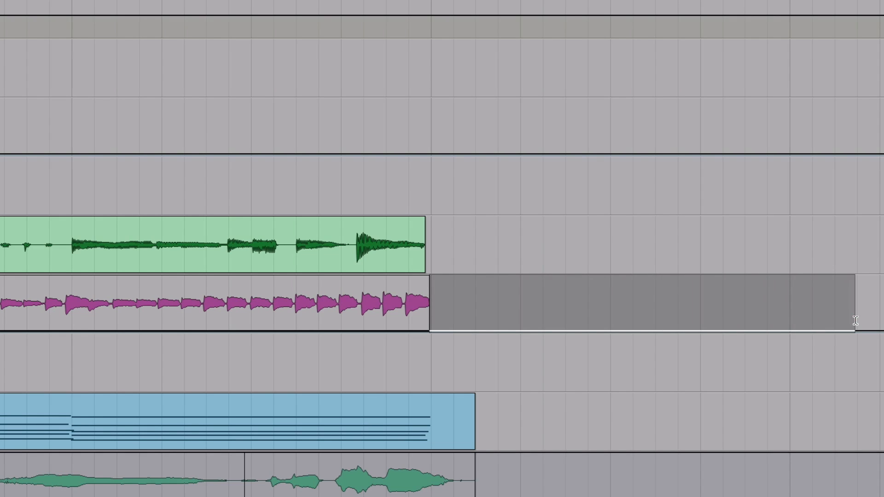
{"action": "left_click", "coordinate": [804, 223]}
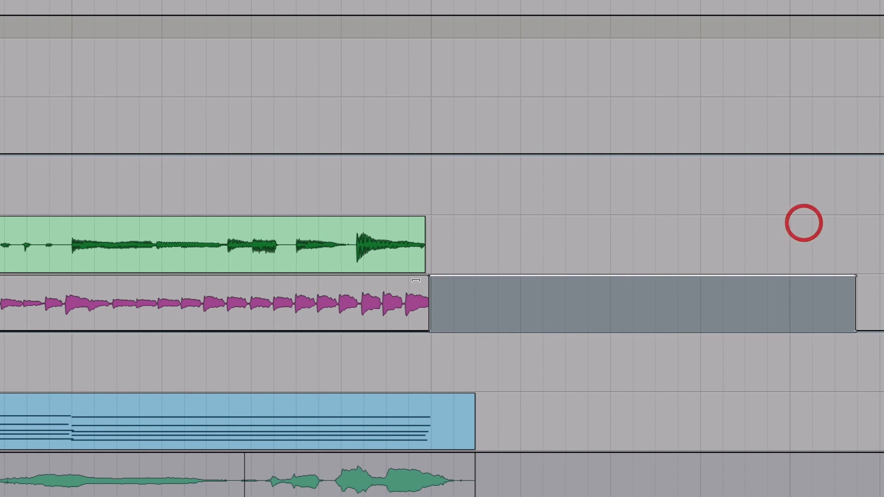
{"action": "left_click", "coordinate": [315, 295]}
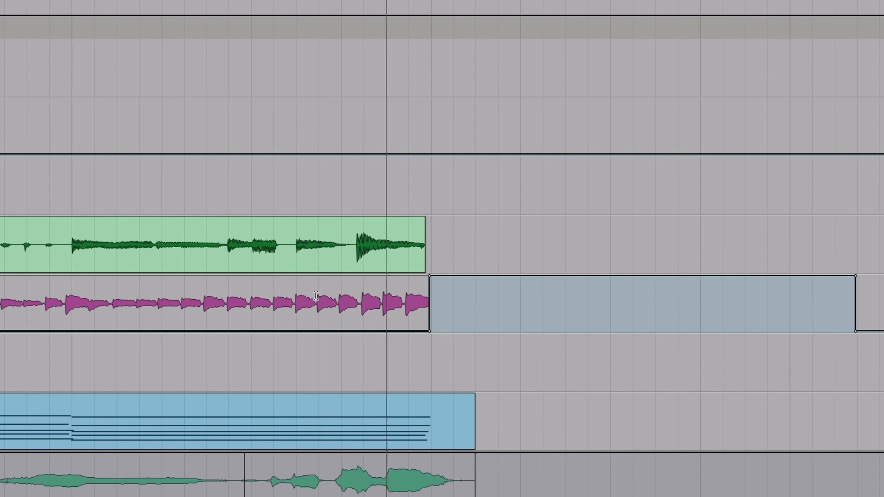
{"action": "key", "text": "space"}
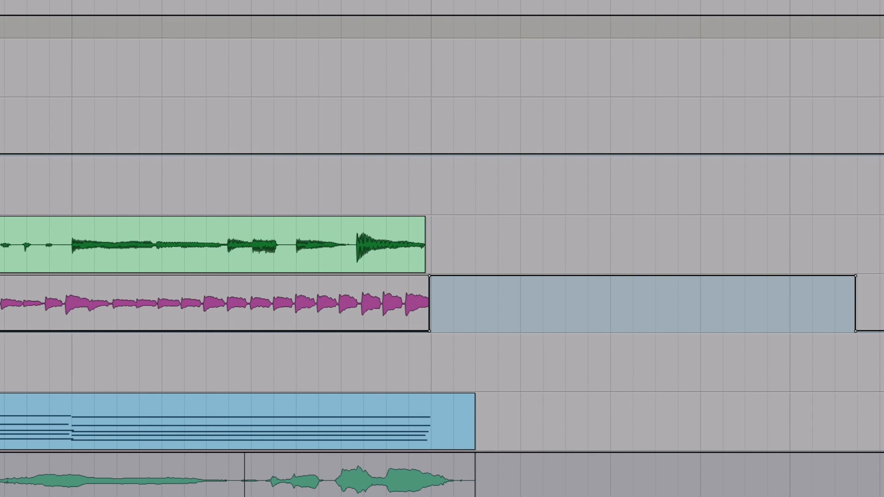
- Remove the silent tail of the last Vocals DBL clip just after bar 66
{"action": "scroll", "coordinate": [607, 289], "scroll_direction": "down", "scroll_amount": 5}
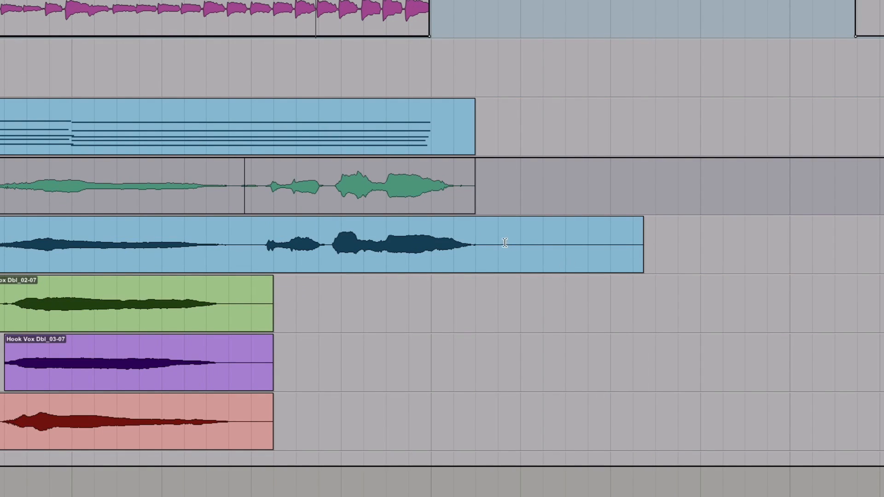
{"action": "left_click_drag", "start_coordinate": [476, 236], "coordinate": [740, 245]}
{"action": "key", "text": "Delete"}
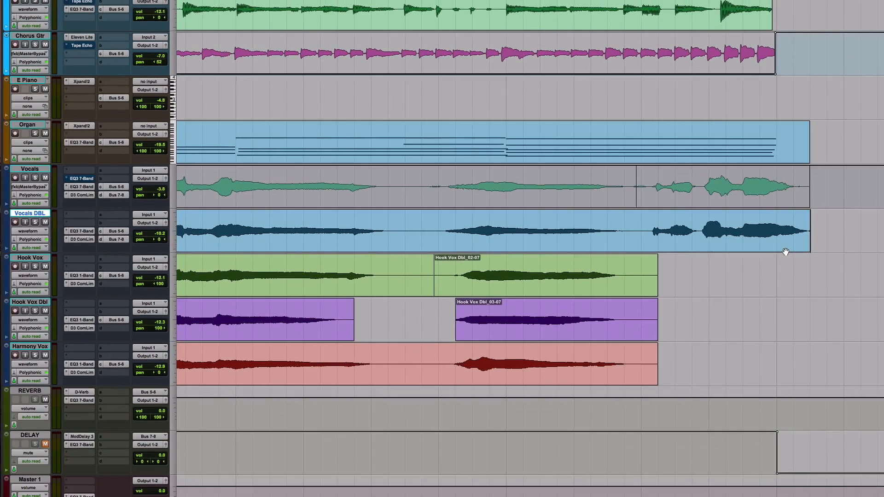
- Import color_01.L.wav and color_01.R.wav from the Finder's Cymbal Swells folder onto the Drums Extra track near the song's end
{"action": "scroll", "coordinate": [443, 274], "scroll_direction": "up", "scroll_amount": 10}
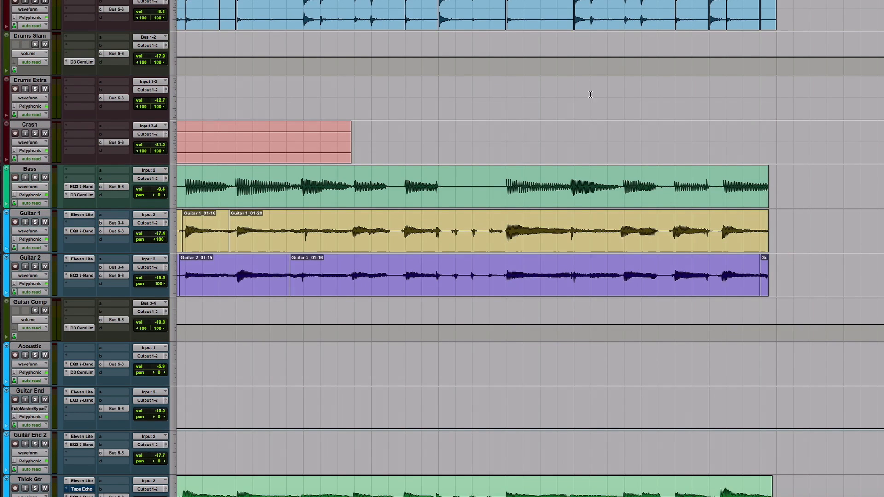
{"action": "left_click", "coordinate": [572, 45]}
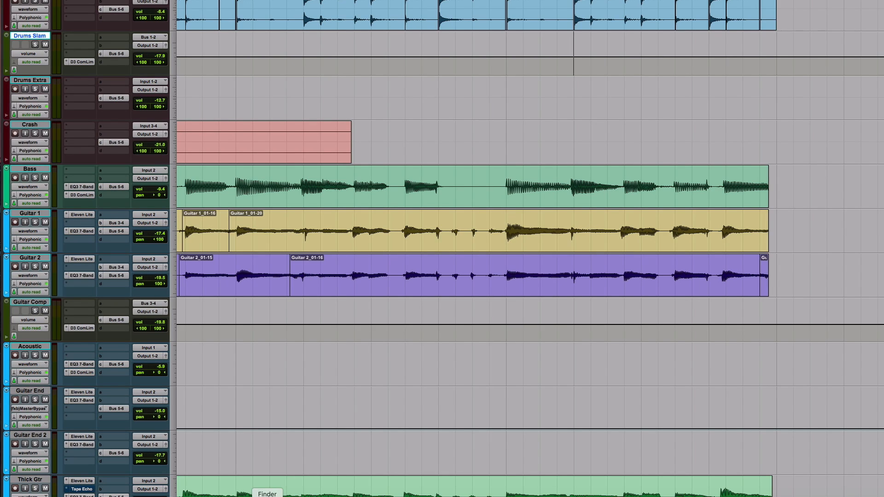
{"action": "left_click", "coordinate": [269, 496]}
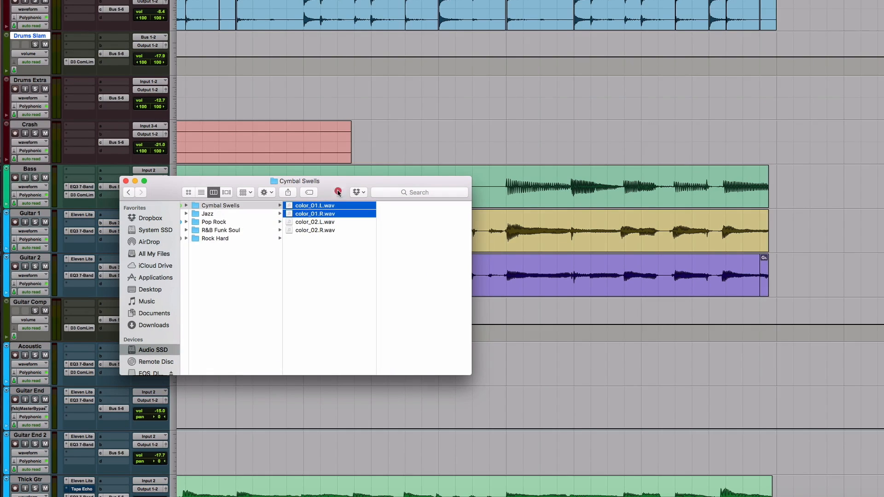
{"action": "left_click_drag", "start_coordinate": [338, 192], "coordinate": [511, 111]}
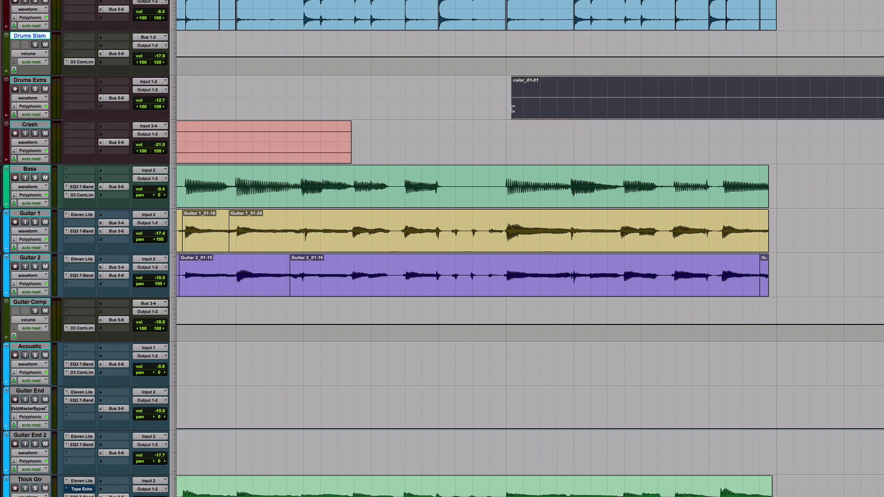
- Audition the individual cymbal swells in the color_01 clip on the Drums Extra track
{"action": "key", "text": "r"}
{"action": "key", "text": "r"}
{"action": "key", "text": "r"}
{"action": "key", "text": "r"}
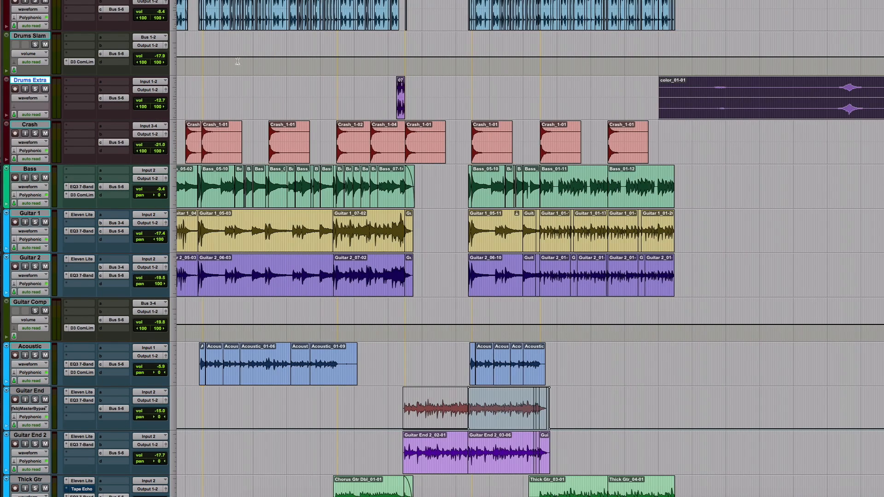
{"action": "left_click", "coordinate": [841, 93]}
{"action": "key", "text": "space"}
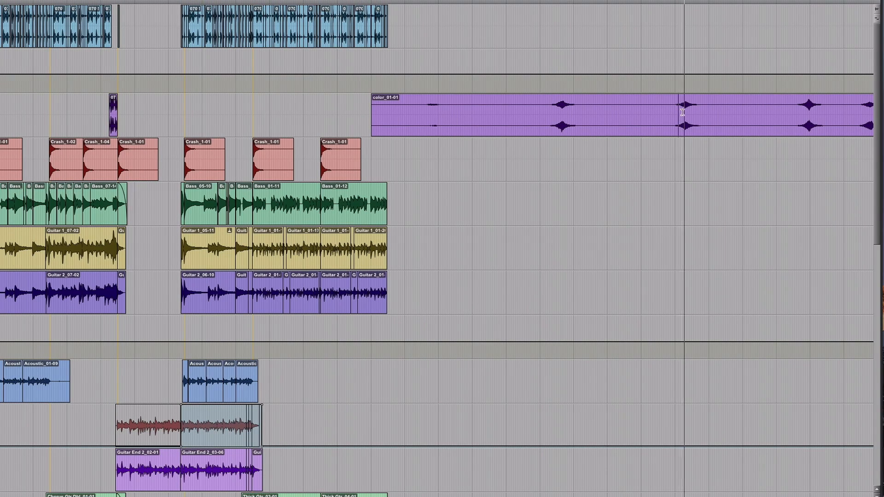
{"action": "key", "text": "space"}
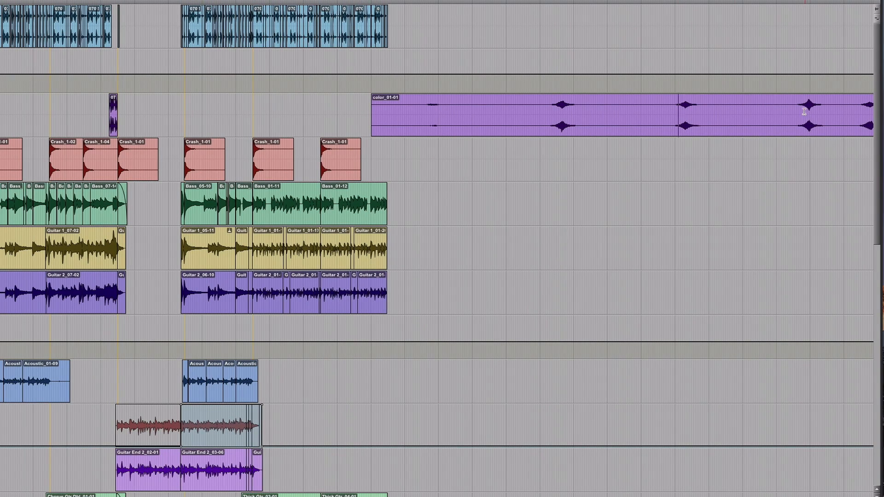
{"action": "key", "text": "space"}
{"action": "scroll", "coordinate": [804, 112], "scroll_direction": "right", "scroll_amount": 5}
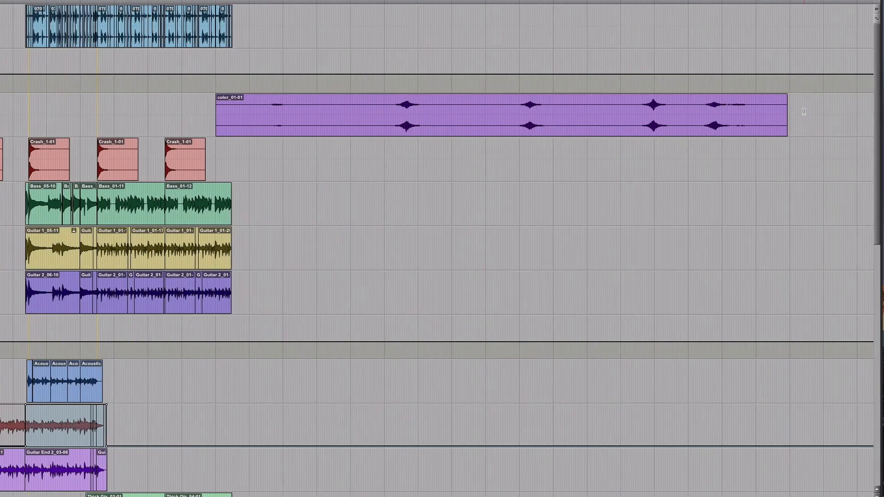
{"action": "key", "text": "space"}
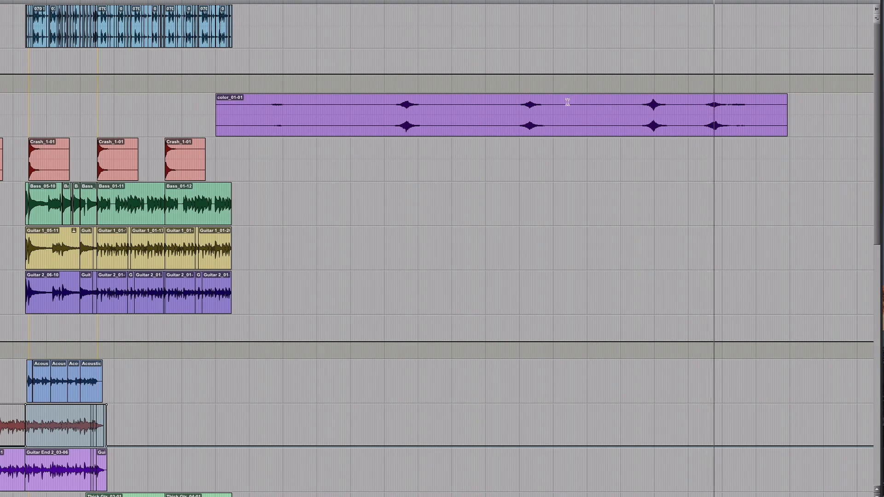
{"action": "key", "text": "space"}
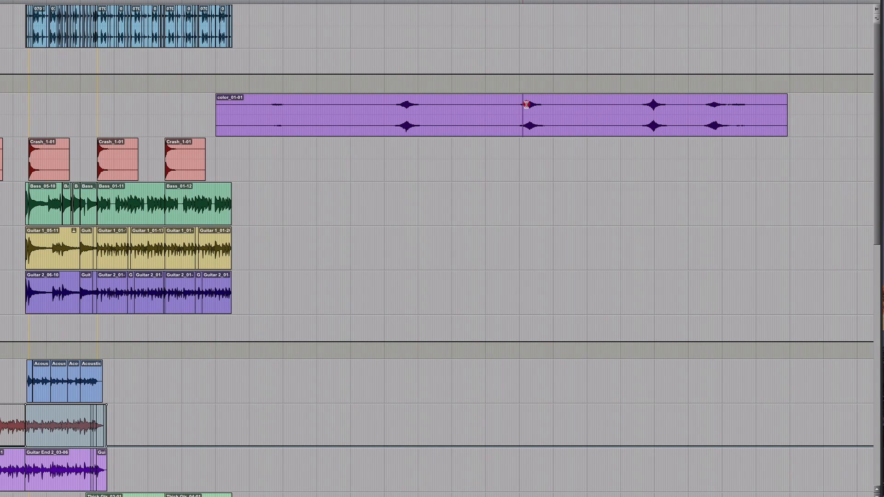
- Cut the middle swell out of the color_01 clip and delete the two remaining pieces
{"action": "left_click_drag", "start_coordinate": [526, 105], "coordinate": [544, 109]}
{"action": "key", "text": "Delete"}
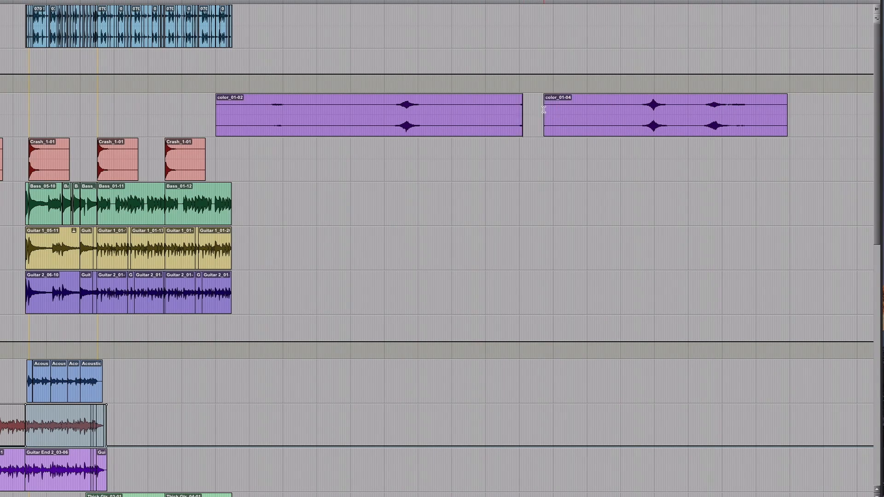
{"action": "left_click_drag", "start_coordinate": [259, 128], "coordinate": [377, 128]}
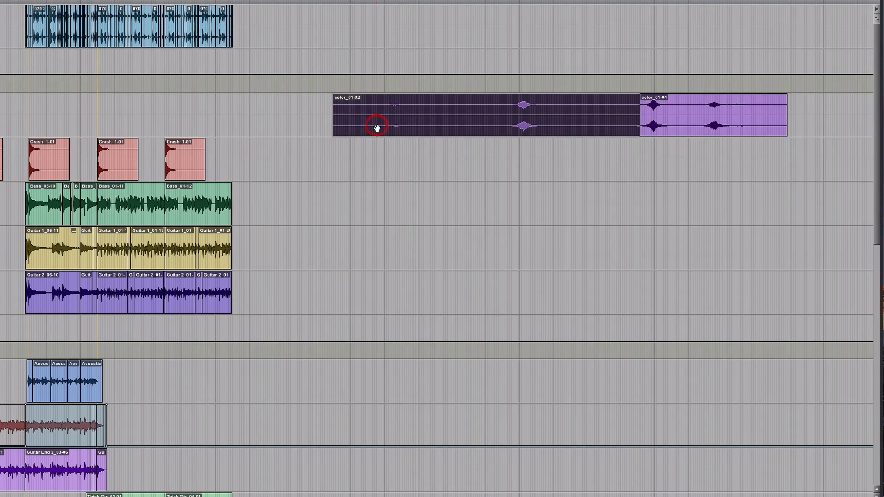
{"action": "key", "text": "Delete"}
{"action": "left_click", "coordinate": [667, 132]}
{"action": "key", "text": "Delete"}
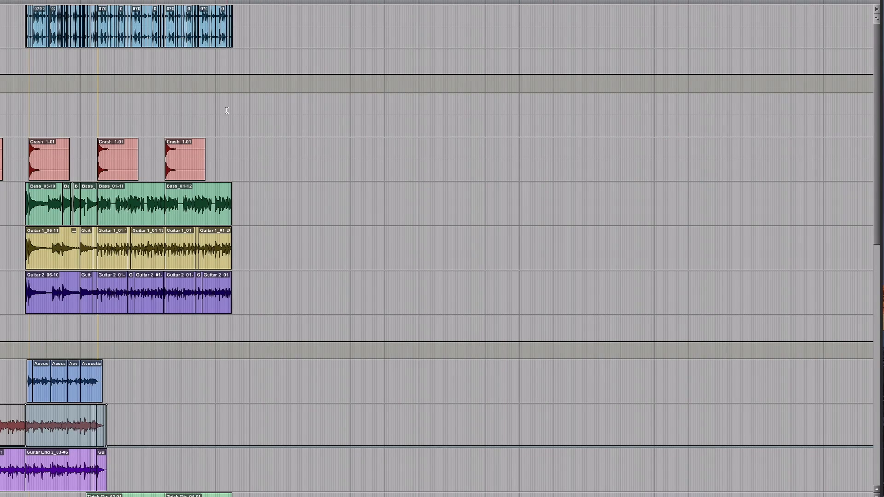
- Paste the cut swell onto the Drums Extra track and align its peak with the song's ending at bar 66
{"action": "key", "text": "super+v"}
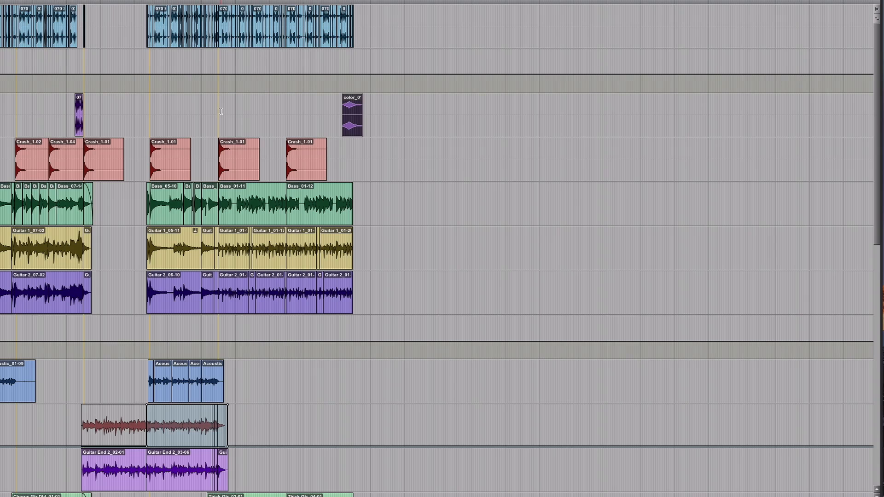
{"action": "key", "text": "t"}
{"action": "key", "text": "t"}
{"action": "key", "text": "t"}
{"action": "key", "text": "t"}
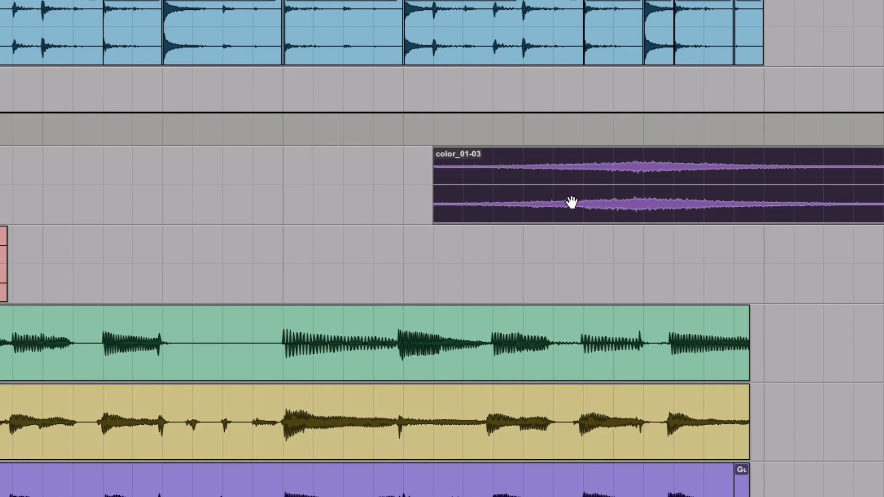
{"action": "key", "text": "r"}
{"action": "left_click_drag", "start_coordinate": [539, 208], "coordinate": [589, 212]}
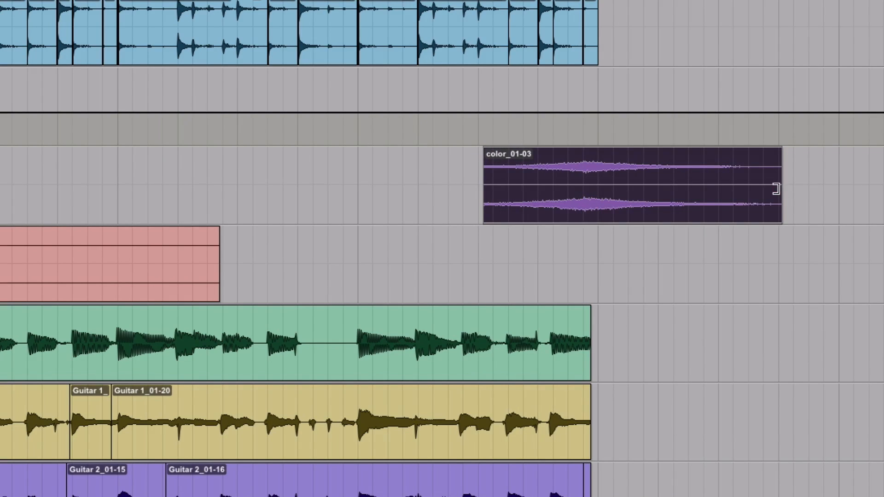
- Trim the swell's end to bar 66, add a fade-in over most of its length, and play the ending
{"action": "left_click_drag", "start_coordinate": [776, 189], "coordinate": [597, 184]}
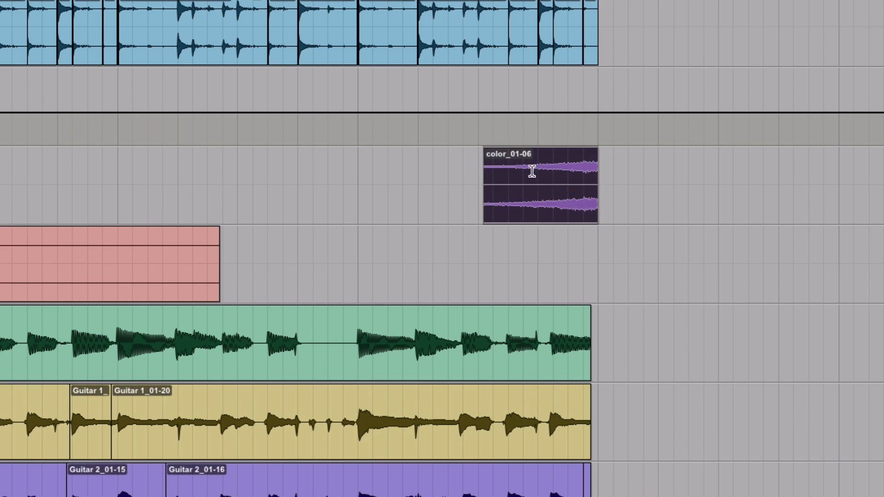
{"action": "left_click_drag", "start_coordinate": [489, 155], "coordinate": [583, 153]}
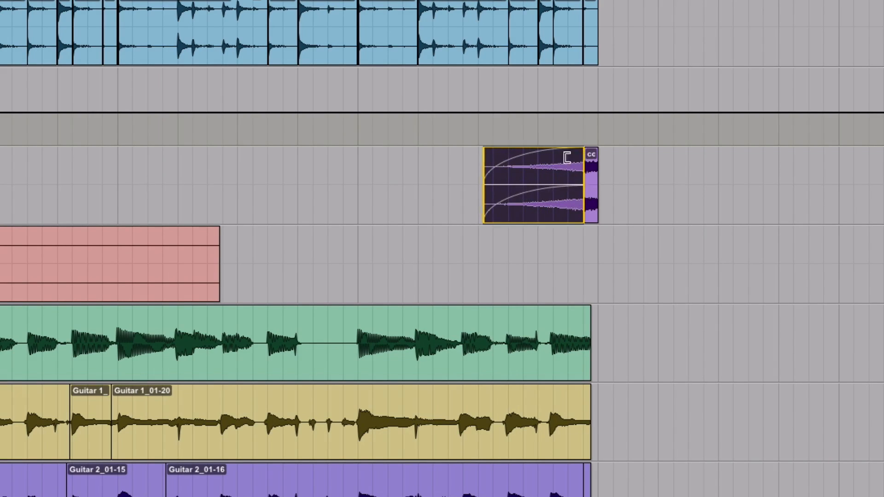
{"action": "left_click", "coordinate": [384, 170]}
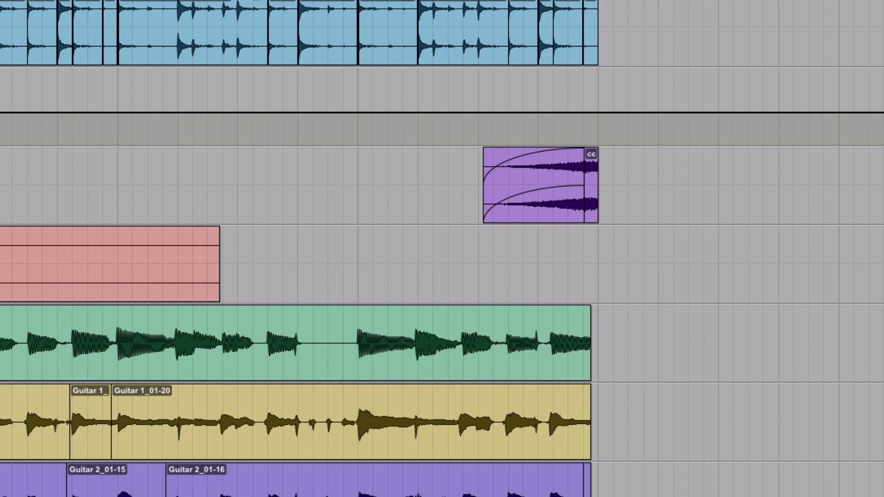
{"action": "key", "text": "space"}
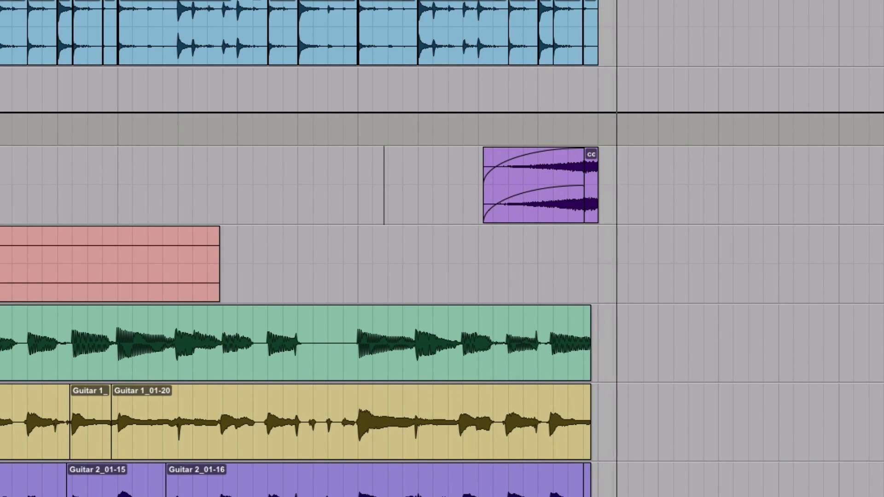
{"action": "key", "text": "space"}
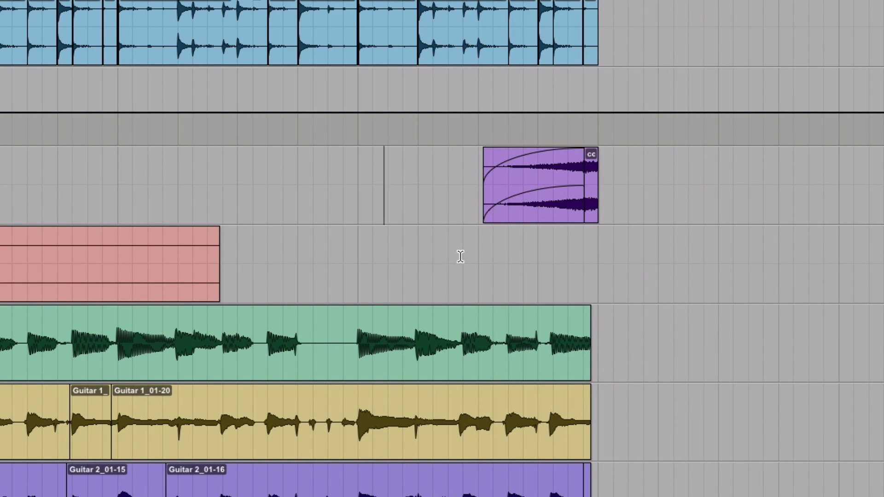
- Delete the cymbal swell clip together with its fade-in from the Drums Extra track
{"action": "left_click", "coordinate": [541, 205]}
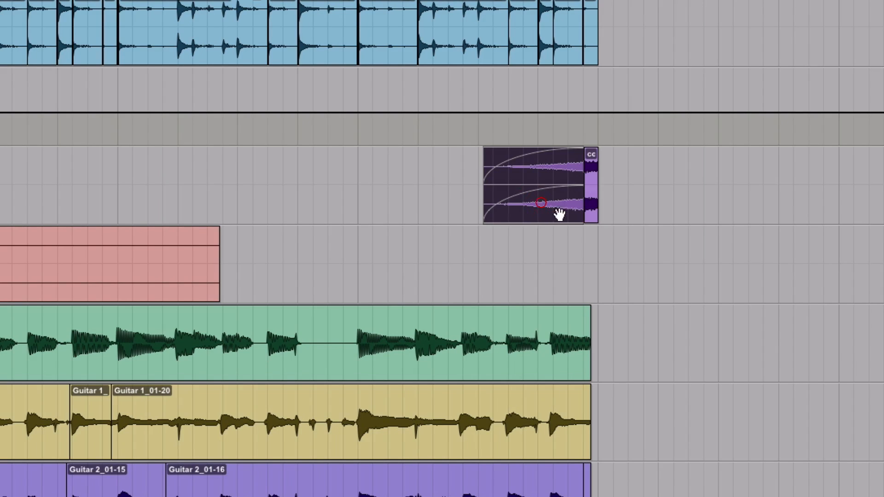
{"action": "left_click", "coordinate": [591, 222], "text": "shift"}
{"action": "key", "text": "Delete"}
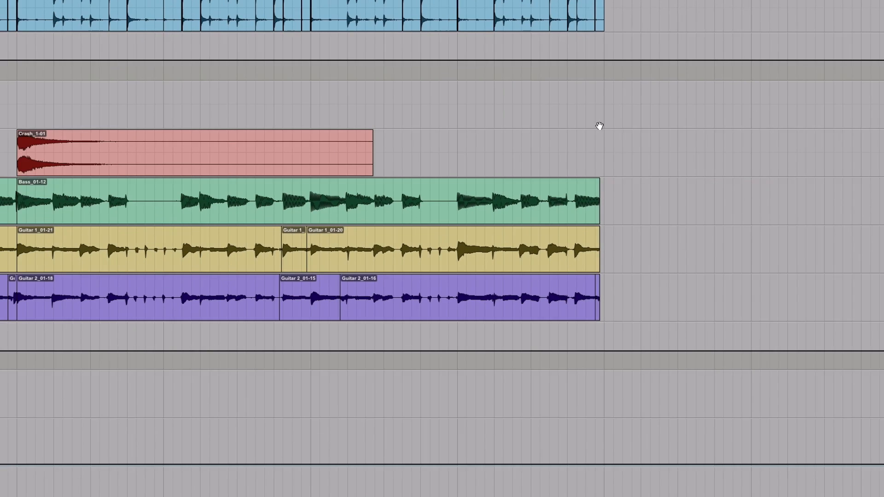
- Copy the crash cymbal clip at bar 62 and paste the copy a short gap after it on the Crash track
{"action": "left_click", "coordinate": [58, 164]}
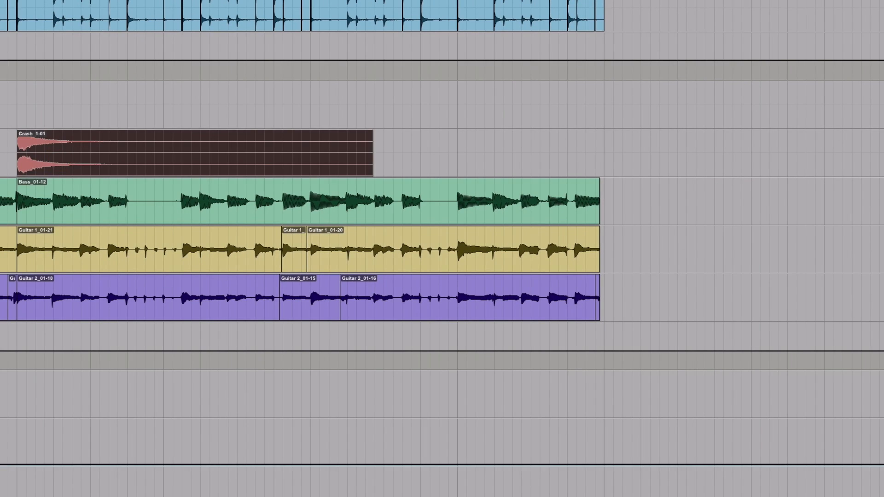
{"action": "key", "text": "space"}
{"action": "left_click", "coordinate": [397, 159]}
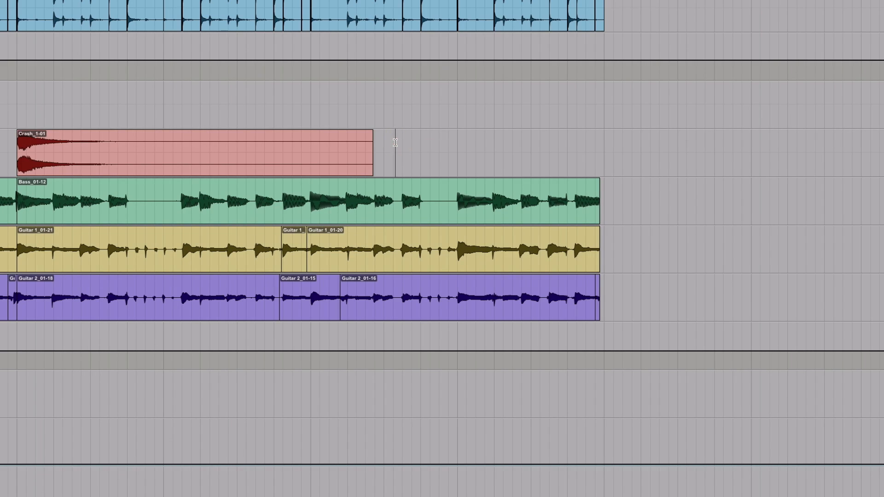
{"action": "key", "text": "ctrl+v"}
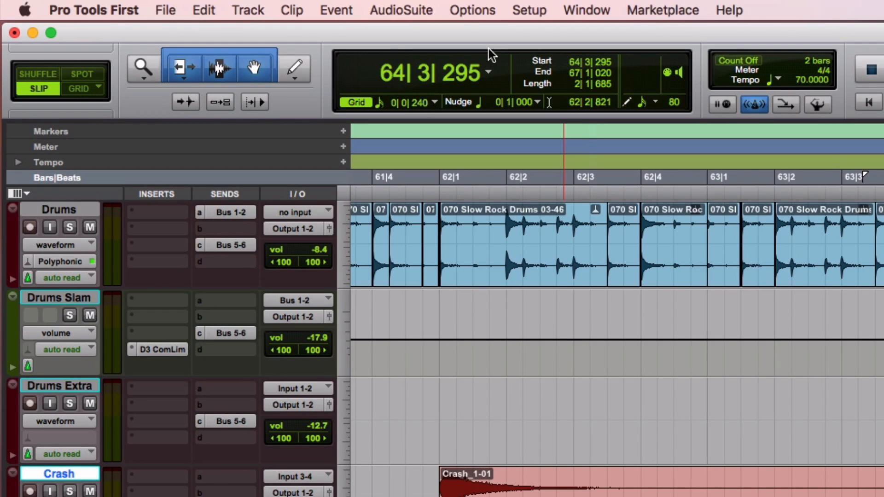
- Render the pasted crash clip backwards with the AudioSuite Reverse process and play its rising end
{"action": "left_click", "coordinate": [401, 9]}
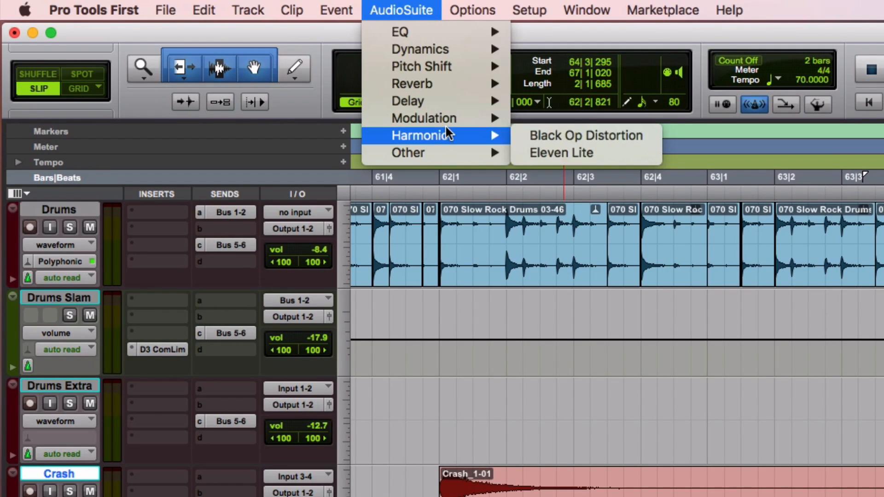
{"action": "mouse_move", "coordinate": [450, 151]}
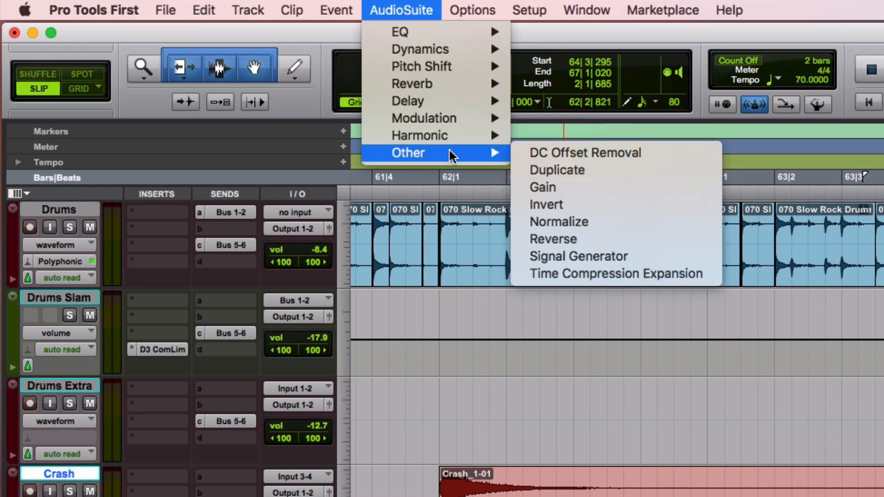
{"action": "left_click", "coordinate": [636, 238]}
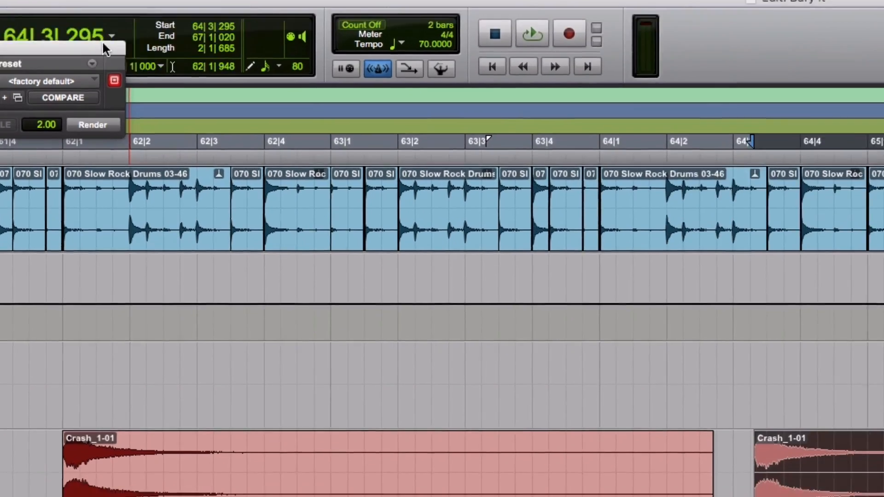
{"action": "left_click_drag", "start_coordinate": [479, 79], "coordinate": [515, 247]}
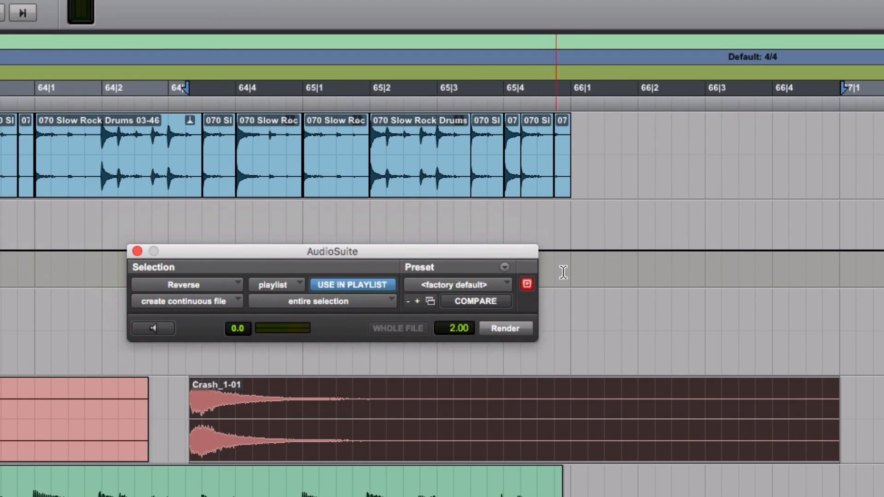
{"action": "left_click", "coordinate": [521, 327]}
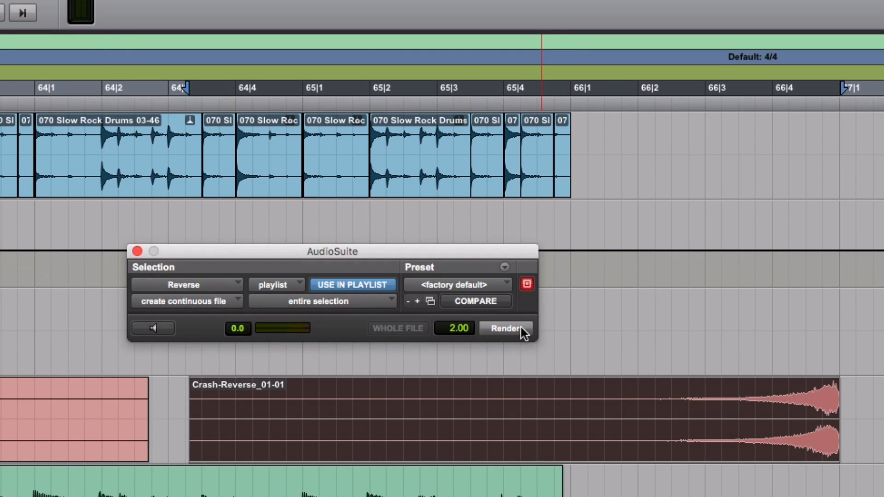
{"action": "left_click", "coordinate": [137, 251]}
{"action": "left_click", "coordinate": [274, 346]}
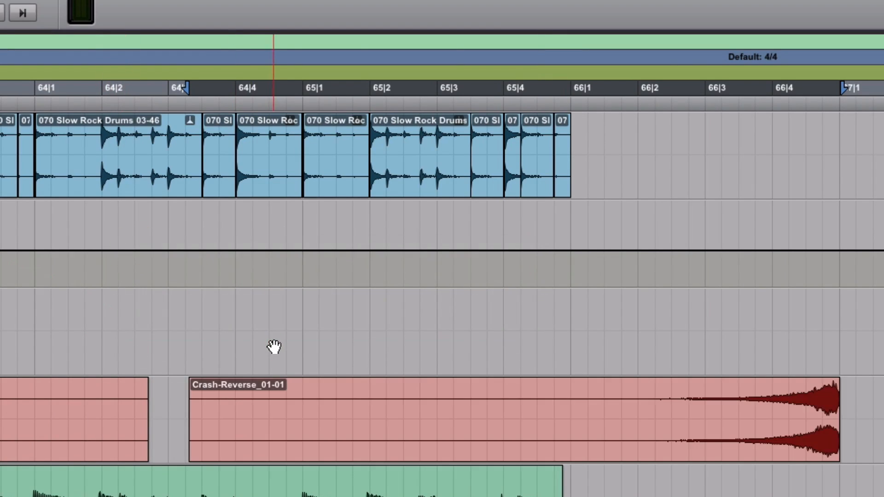
{"action": "left_click", "coordinate": [724, 406]}
{"action": "key", "text": "space"}
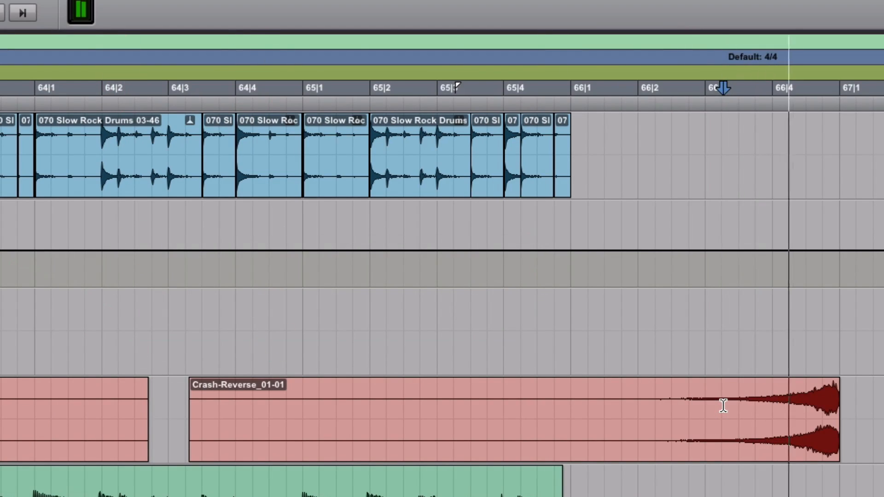
{"action": "key", "text": "space"}
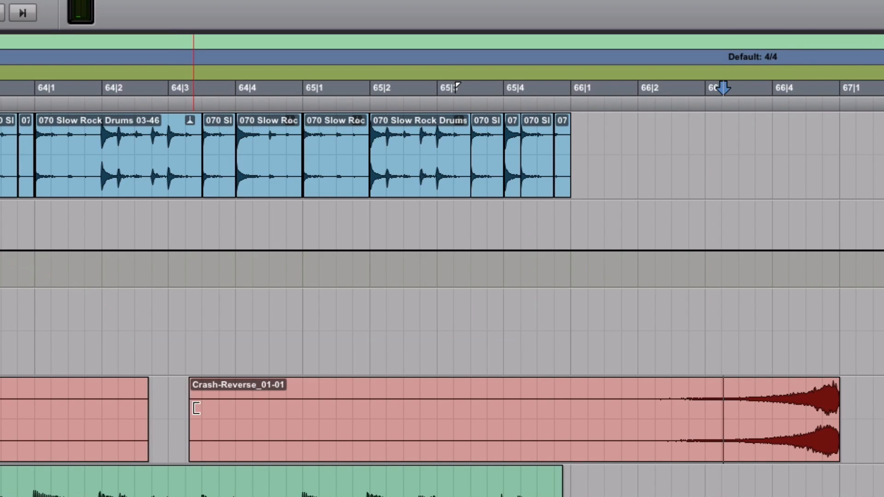
- Trim the quiet start off the reversed crash, move it to end at about bar 66, and add a short fade-in
{"action": "left_click_drag", "start_coordinate": [196, 408], "coordinate": [688, 405]}
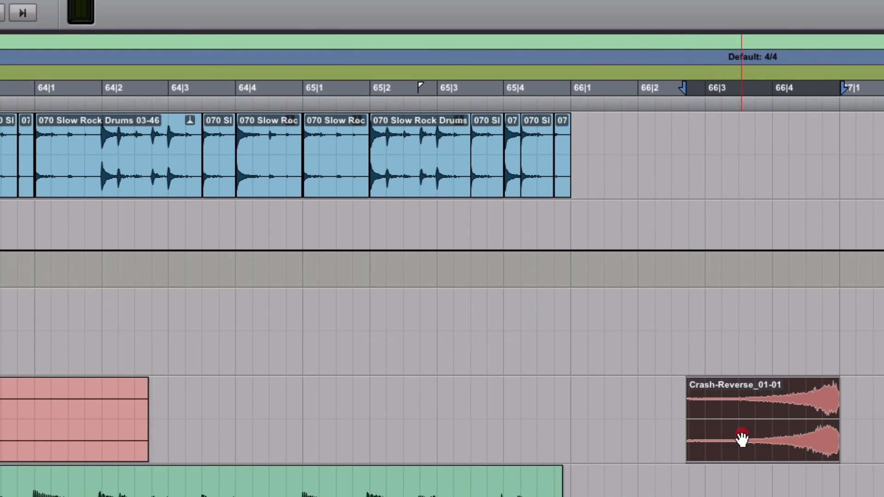
{"action": "left_click_drag", "start_coordinate": [742, 438], "coordinate": [477, 434]}
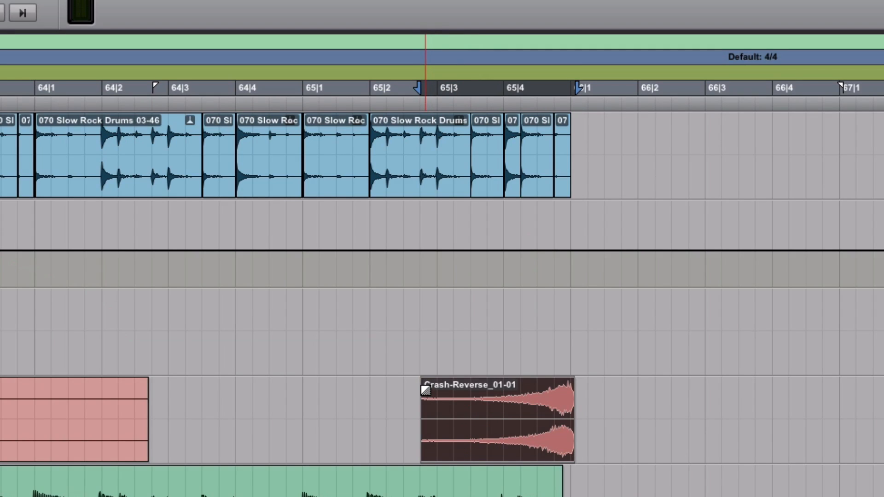
{"action": "left_click_drag", "start_coordinate": [427, 390], "coordinate": [433, 392]}
- Play the song's ending from just before beat 65|2 to hear the reversed crash in context
{"action": "left_click", "coordinate": [357, 398]}
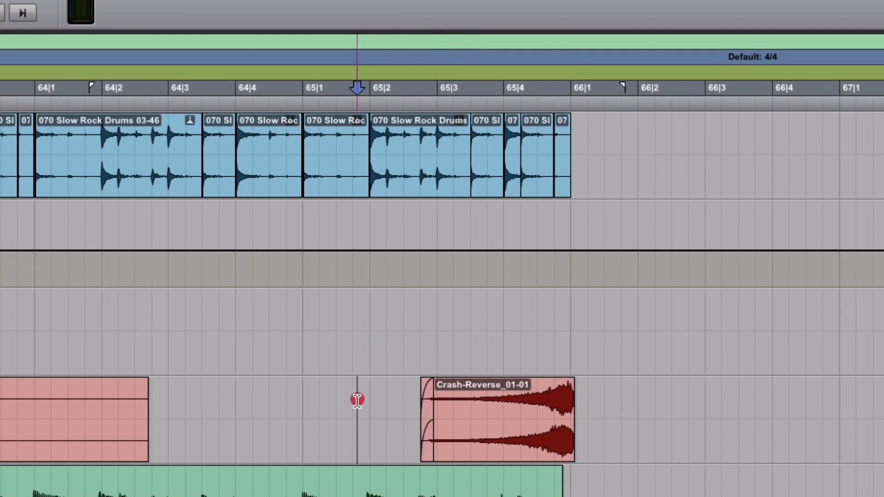
{"action": "key", "text": "space"}
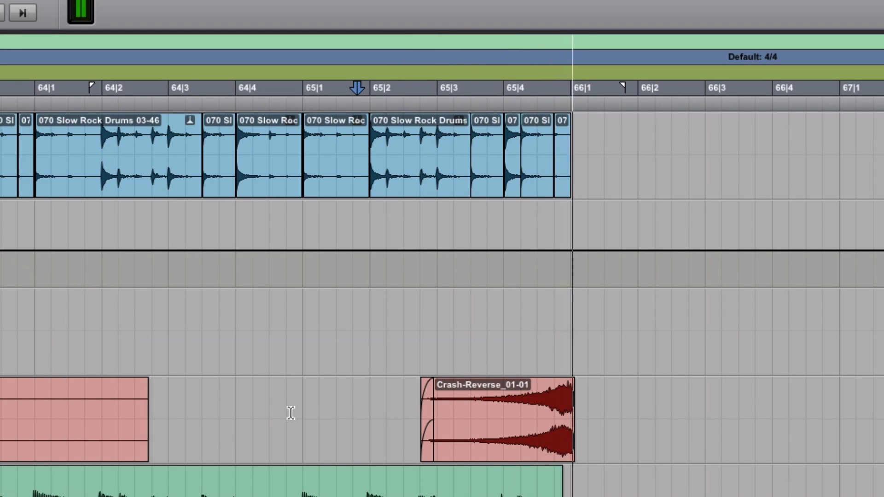
{"action": "key", "text": "space"}
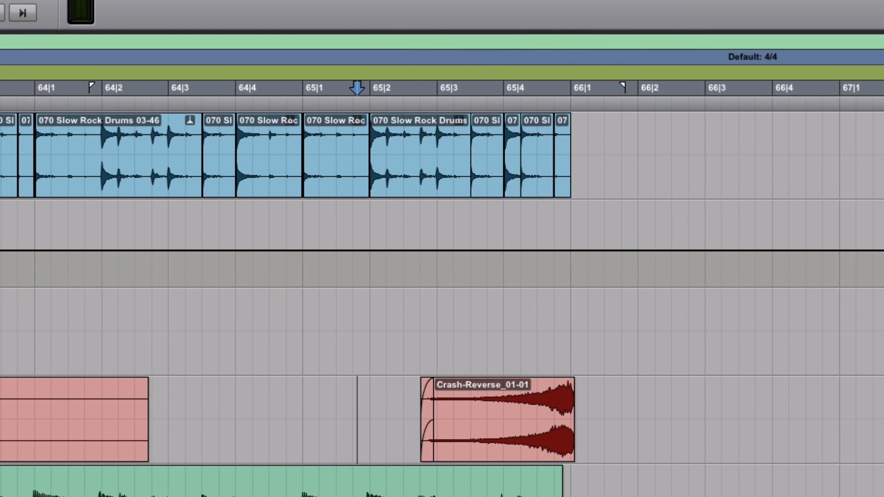
- Raise the Crash track's volume automation slightly over the reversed crash and ramp it higher towards the clip's end
{"action": "key", "text": "minus"}
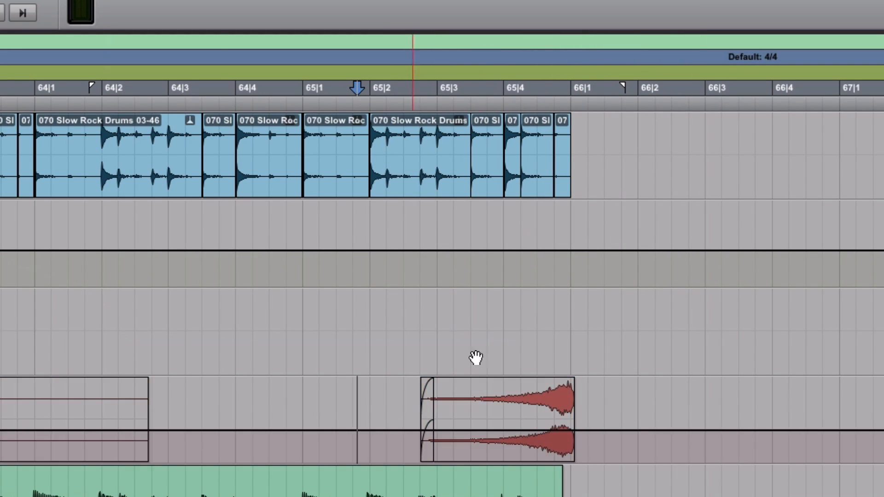
{"action": "double_click", "coordinate": [515, 420]}
{"action": "left_click_drag", "start_coordinate": [511, 398], "coordinate": [511, 393]}
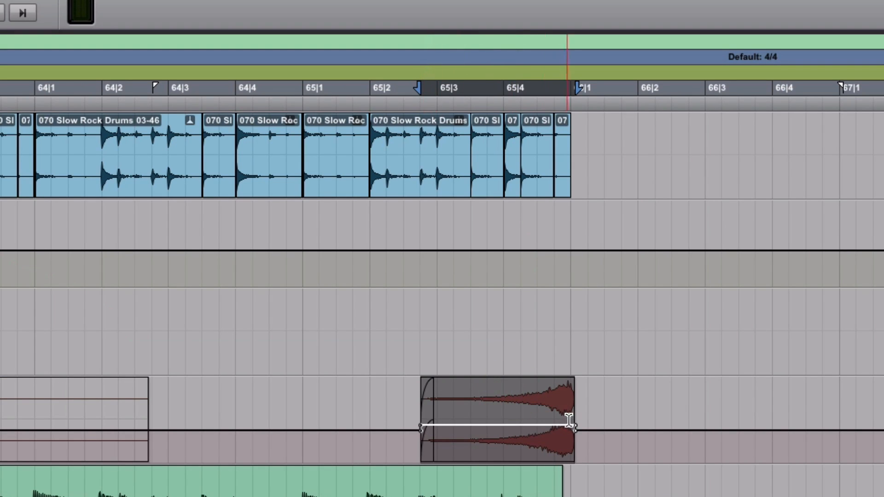
{"action": "left_click_drag", "start_coordinate": [578, 429], "coordinate": [578, 422]}
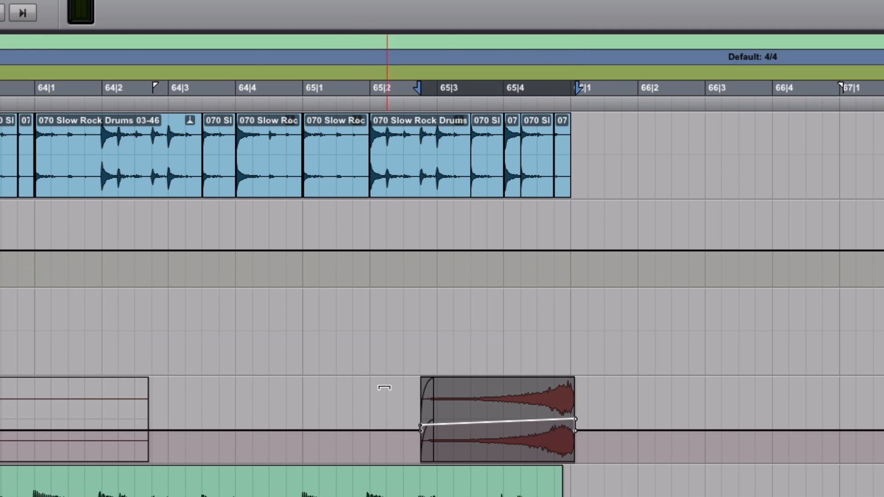
{"action": "left_click", "coordinate": [367, 411]}
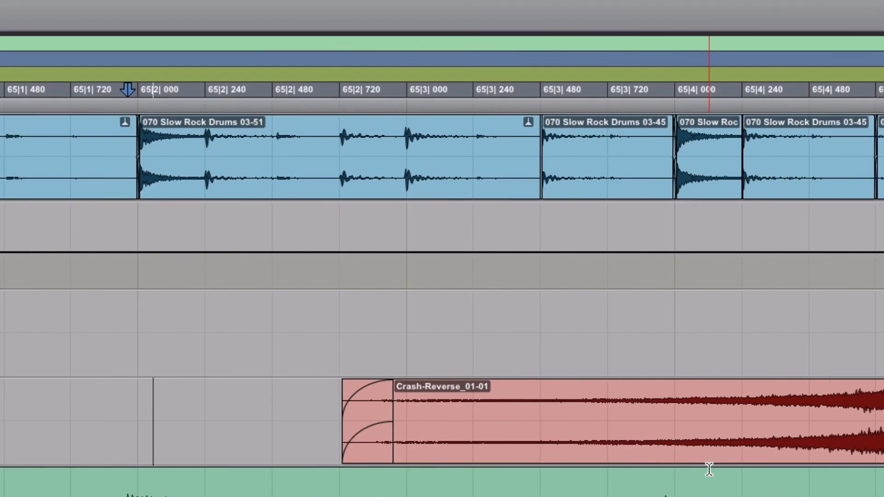
- Move the reversed crash slightly earlier and trim its end to bar 66
{"action": "left_click", "coordinate": [707, 460]}
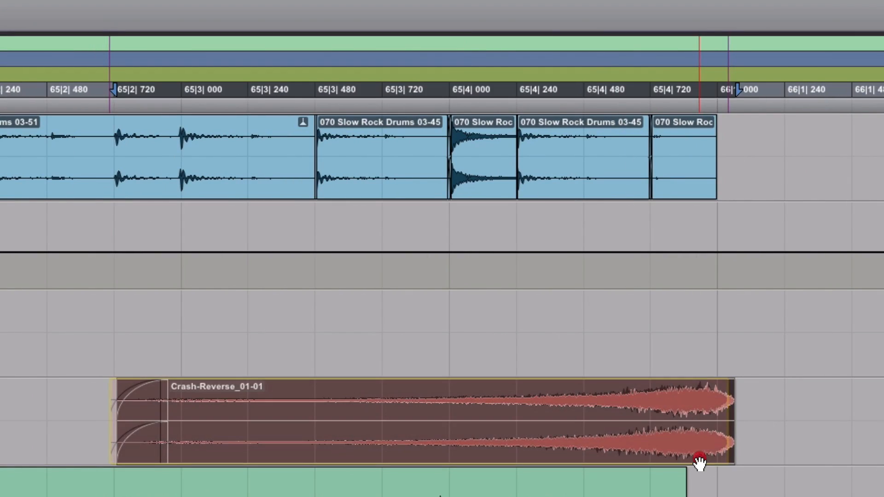
{"action": "left_click_drag", "start_coordinate": [699, 459], "coordinate": [699, 459]}
{"action": "left_click", "coordinate": [720, 422]}
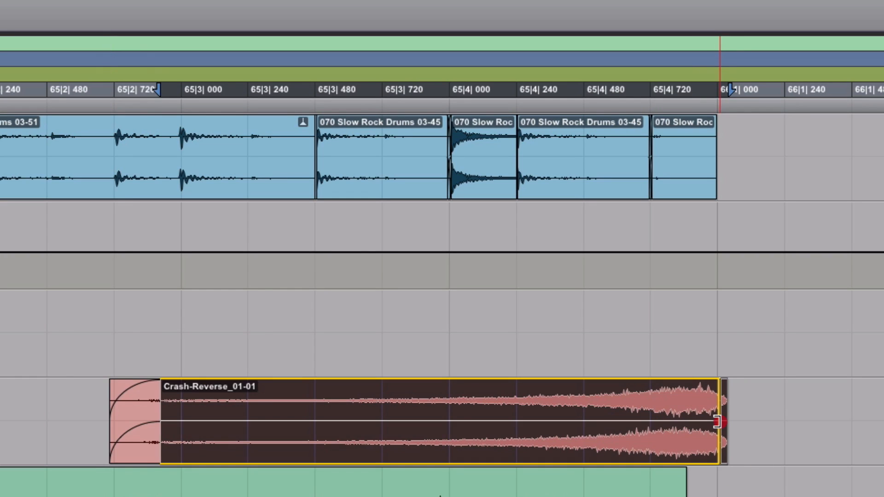
{"action": "left_click_drag", "start_coordinate": [718, 421], "coordinate": [720, 422]}
- Try cutting off the green and blue vocal clips at bar 66, play the result, and undo the cut
{"action": "scroll", "coordinate": [720, 422], "scroll_direction": "down", "scroll_amount": 10}
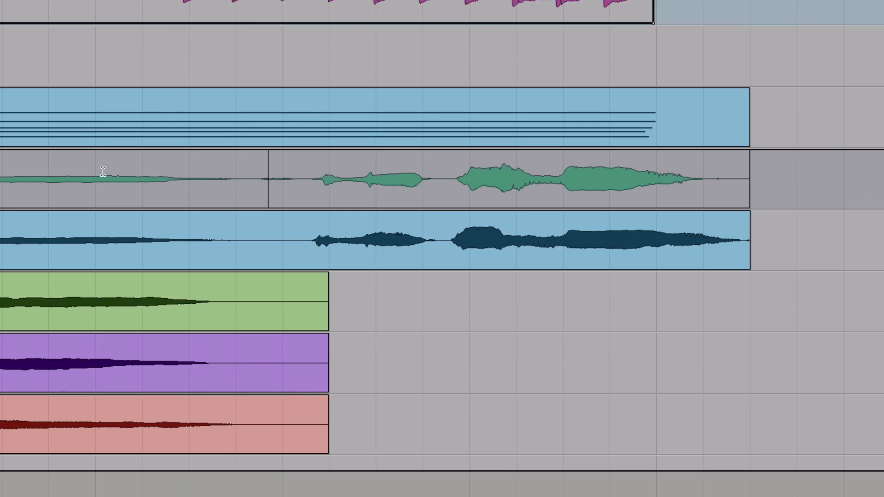
{"action": "left_click", "coordinate": [93, 173]}
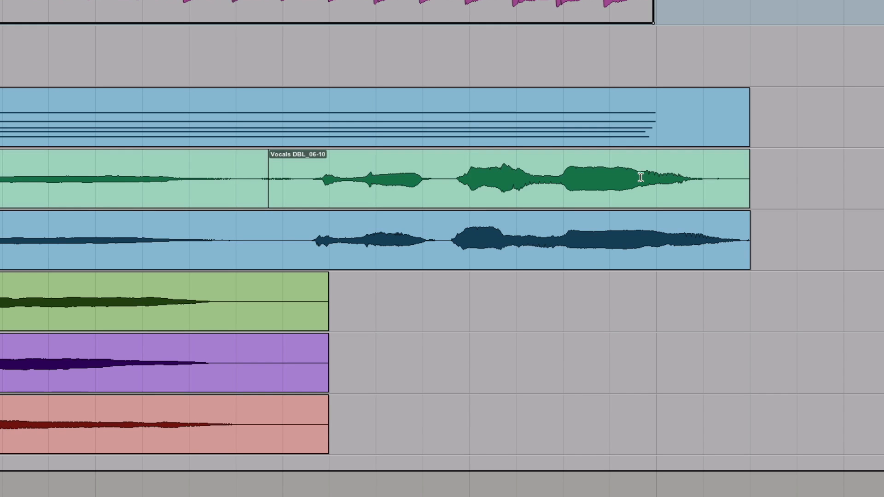
{"action": "left_click_drag", "start_coordinate": [655, 168], "coordinate": [777, 245]}
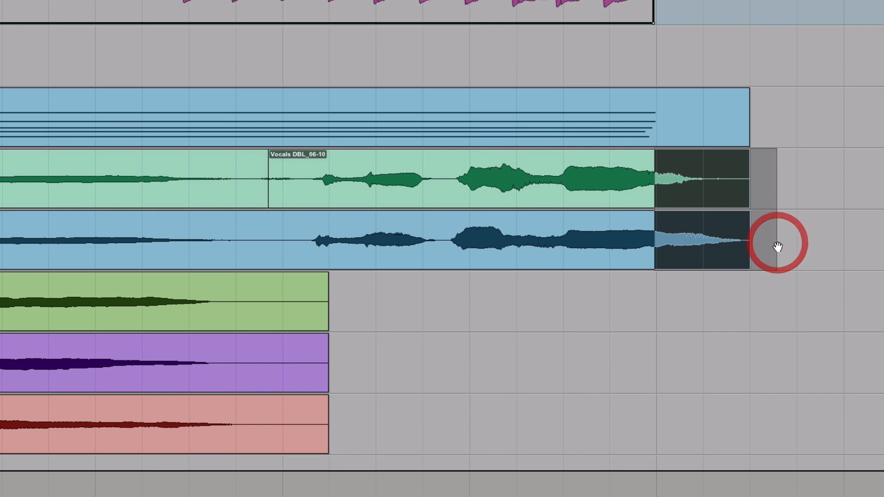
{"action": "key", "text": "Delete"}
{"action": "left_click", "coordinate": [156, 171]}
{"action": "key", "text": "space"}
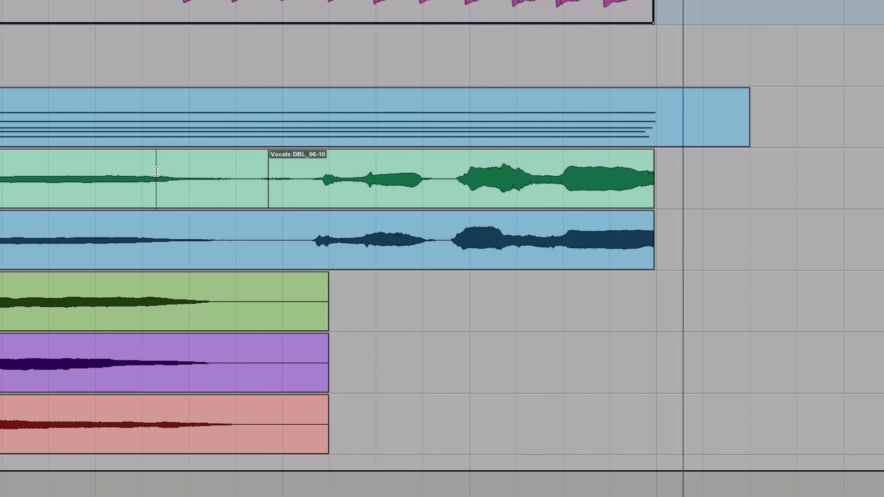
{"action": "key", "text": "ctrl+z"}
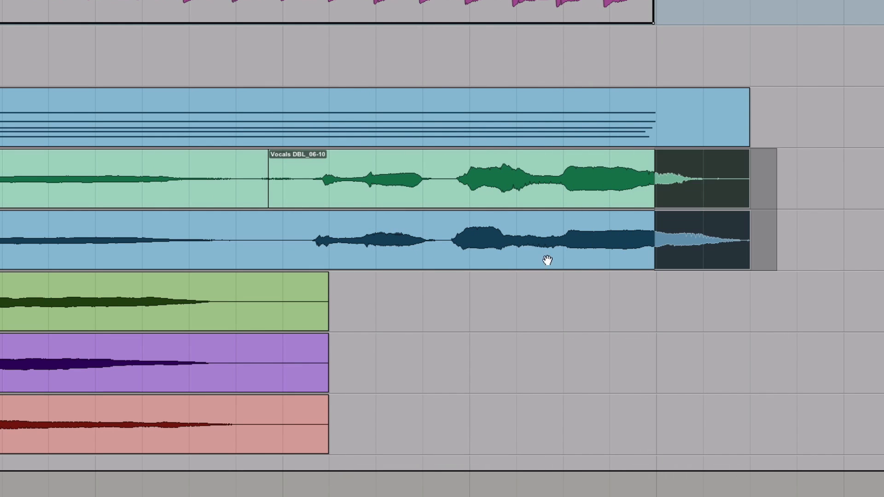
- Try shortening the end of the blue vocal clip to where the green vocal finishes, and undo the trim
{"action": "left_click", "coordinate": [706, 169]}
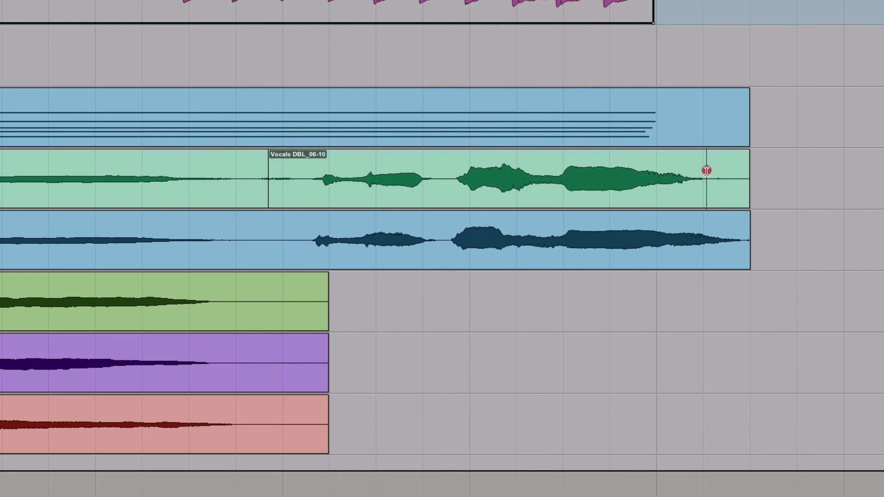
{"action": "left_click", "coordinate": [739, 239]}
{"action": "left_click_drag", "start_coordinate": [738, 240], "coordinate": [703, 236]}
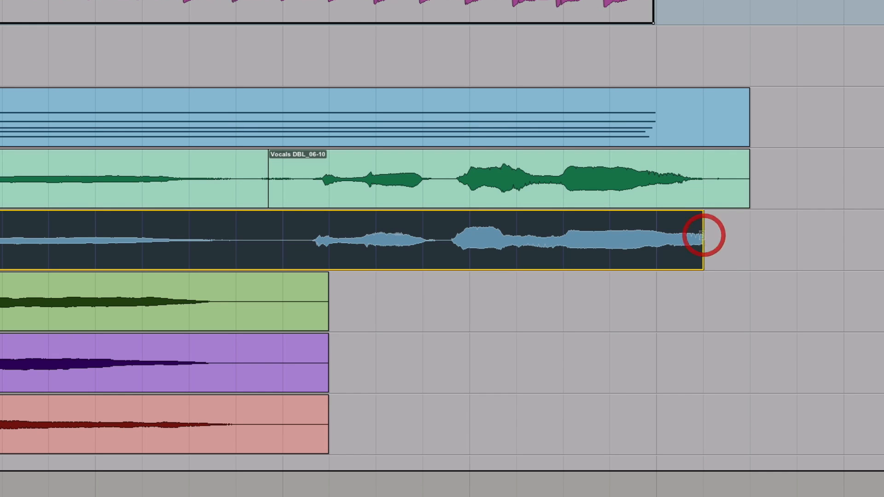
{"action": "key", "text": "ctrl+z"}
- Split the blue vocal clip in its last note, slide the tail earlier with a short crossfade, and play the ending
{"action": "left_click", "coordinate": [677, 236]}
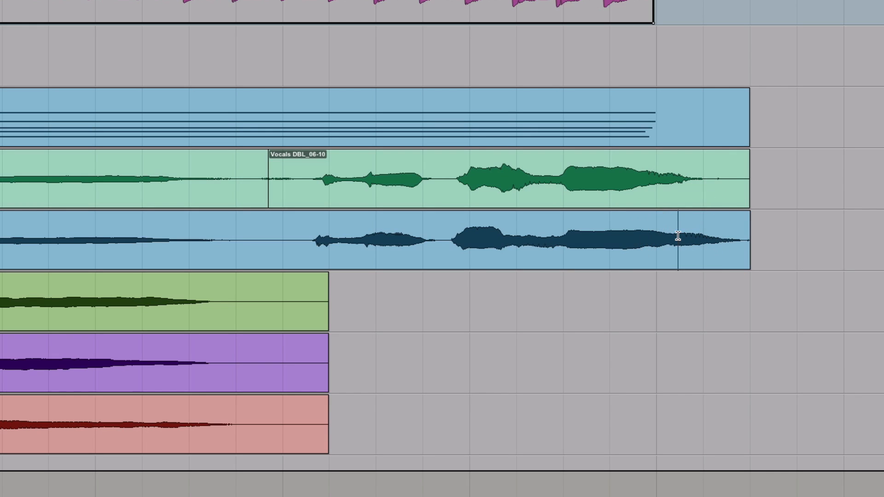
{"action": "key", "text": "ctrl+e"}
{"action": "left_click", "coordinate": [685, 256]}
{"action": "left_click_drag", "start_coordinate": [685, 256], "coordinate": [650, 262]}
{"action": "left_click", "coordinate": [247, 229]}
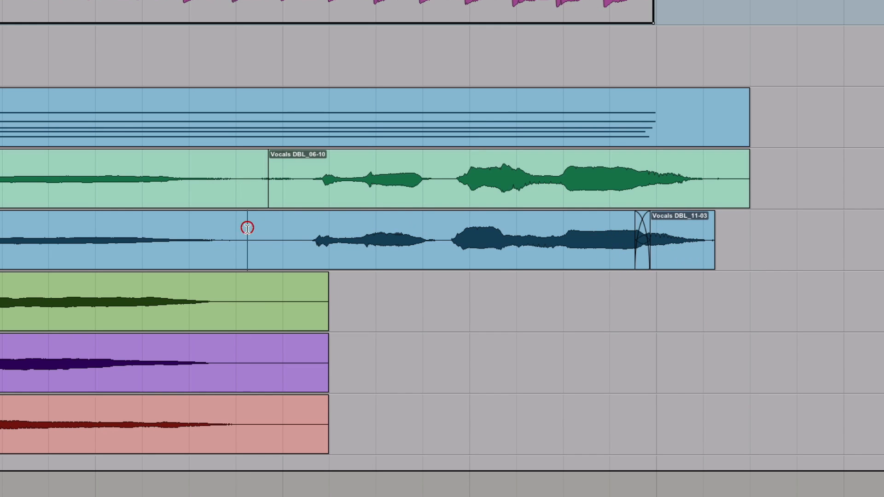
{"action": "key", "text": "space"}
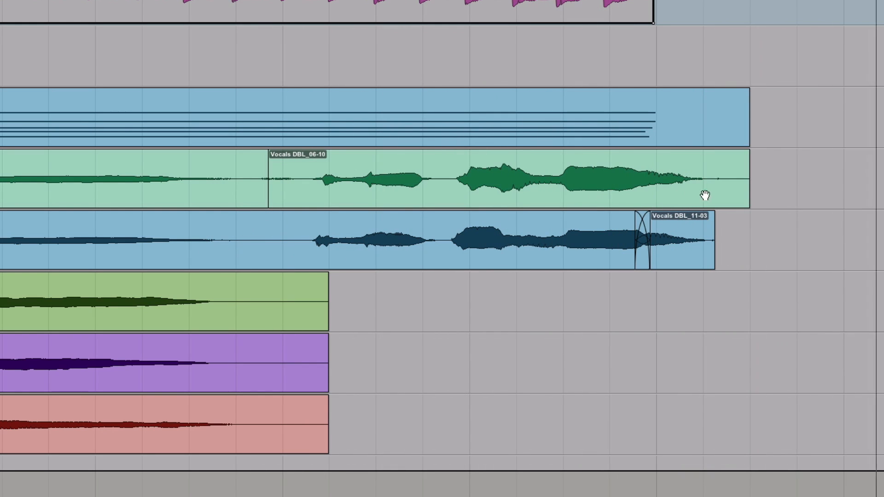
- Delete the leftover silence after the last notes of the green and blue vocal clips
{"action": "double_click", "coordinate": [721, 167]}
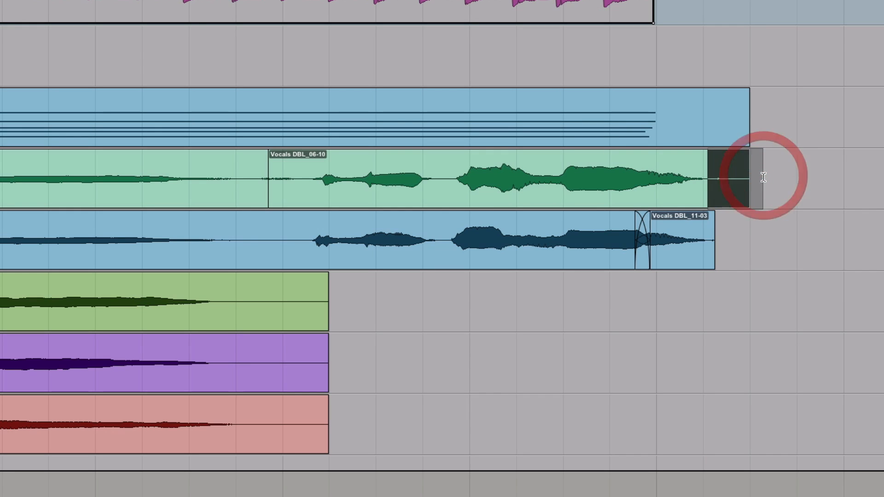
{"action": "key", "text": "Delete"}
{"action": "left_click_drag", "start_coordinate": [707, 229], "coordinate": [734, 237]}
{"action": "key", "text": "Delete"}
- Play the final vocal section from the Hook Vox_03-02 clip through the song's abrupt ending
{"action": "key", "text": "r"}
{"action": "key", "text": "r"}
{"action": "left_click", "coordinate": [487, 259]}
{"action": "key", "text": "r"}
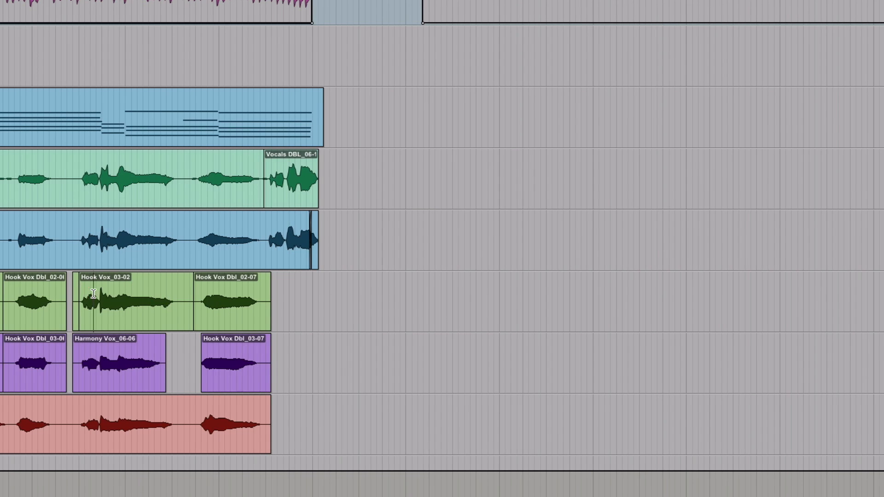
{"action": "key", "text": "space"}
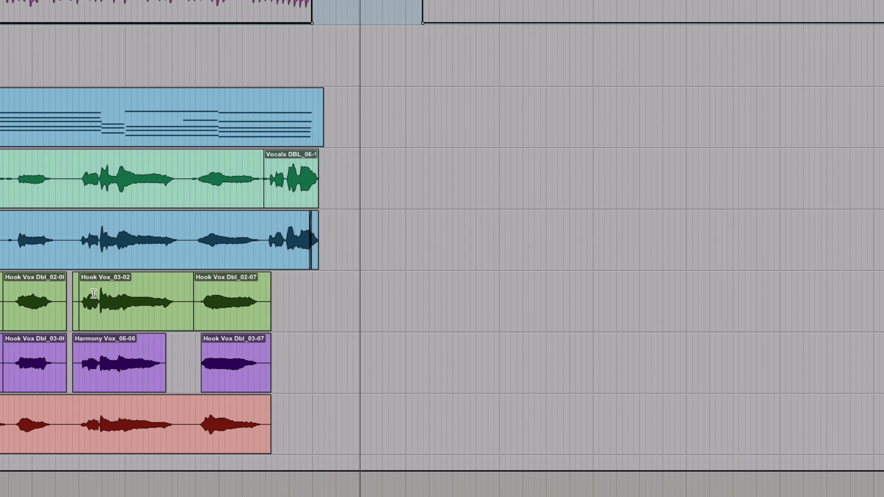
- Stop playback after the song's ending and place the playback cursor just before the Quiet Chorus marker
{"action": "key", "text": "space"}
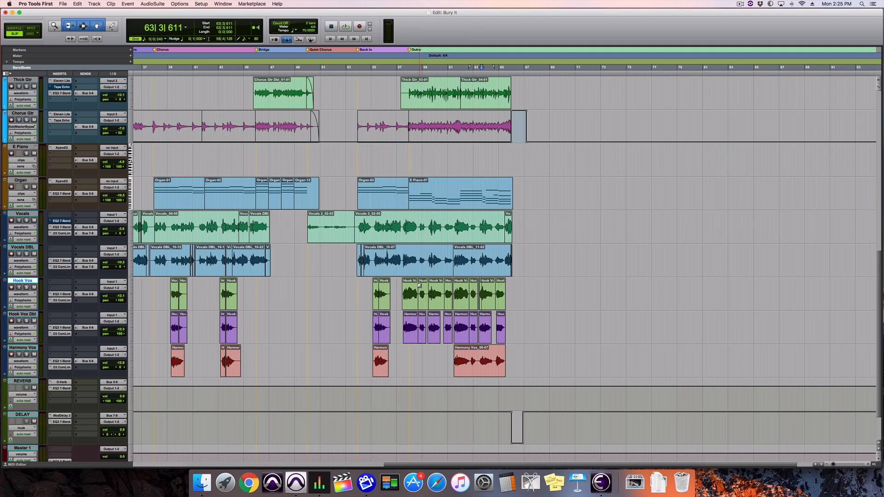
{"action": "scroll", "coordinate": [422, 295], "scroll_direction": "left", "scroll_amount": 3}
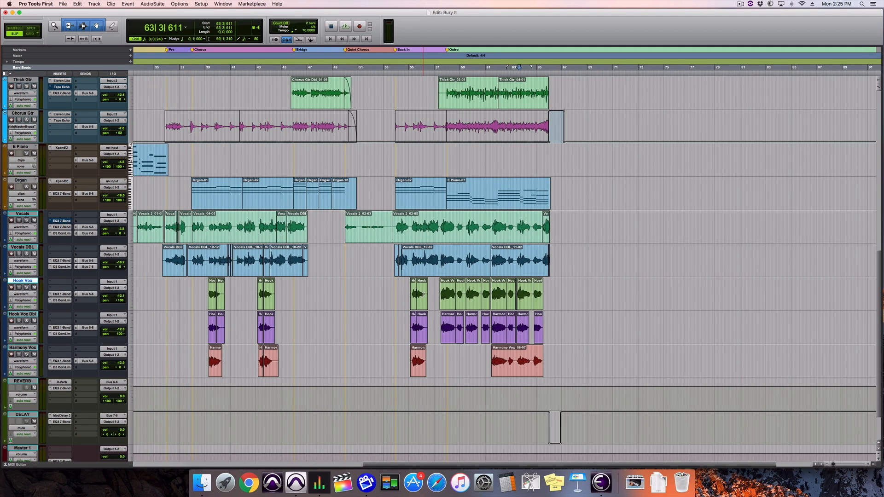
{"action": "left_click", "coordinate": [343, 248]}
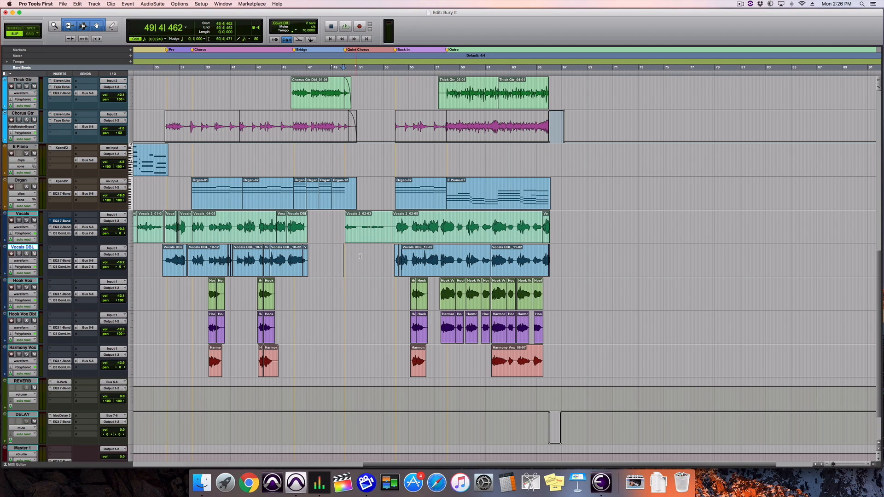
- Examine the arrangement from the intro to the outro across the drum, bass, guitar, keyboard, vocal and effects tracks
{"action": "scroll", "coordinate": [361, 256], "scroll_direction": "left", "scroll_amount": 6}
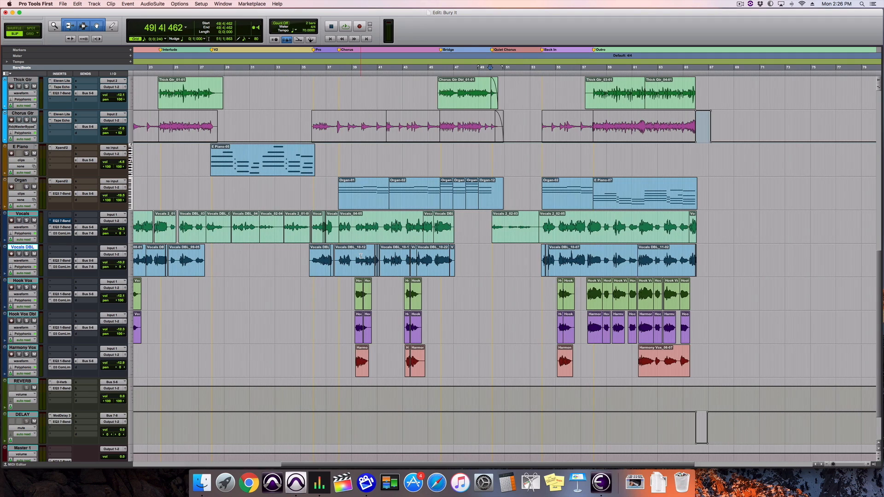
{"action": "scroll", "coordinate": [361, 256], "scroll_direction": "left", "scroll_amount": 6}
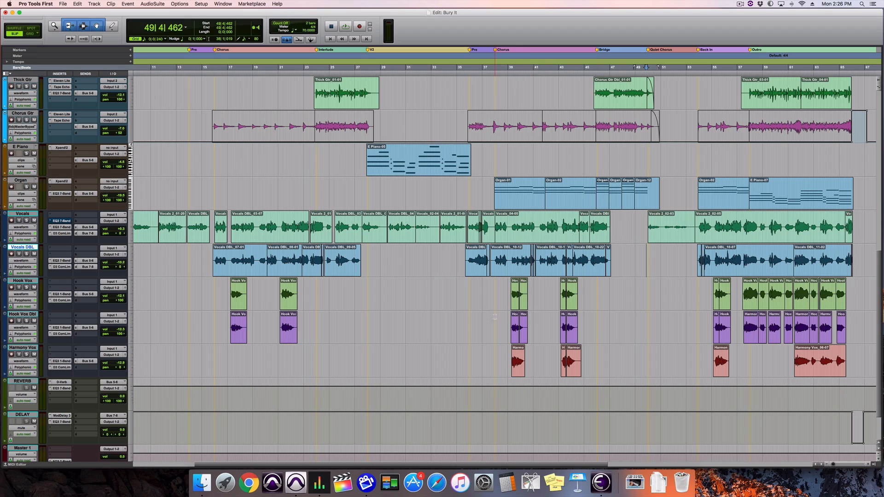
{"action": "scroll", "coordinate": [494, 317], "scroll_direction": "right", "scroll_amount": 3}
{"action": "scroll", "coordinate": [494, 317], "scroll_direction": "left", "scroll_amount": 1}
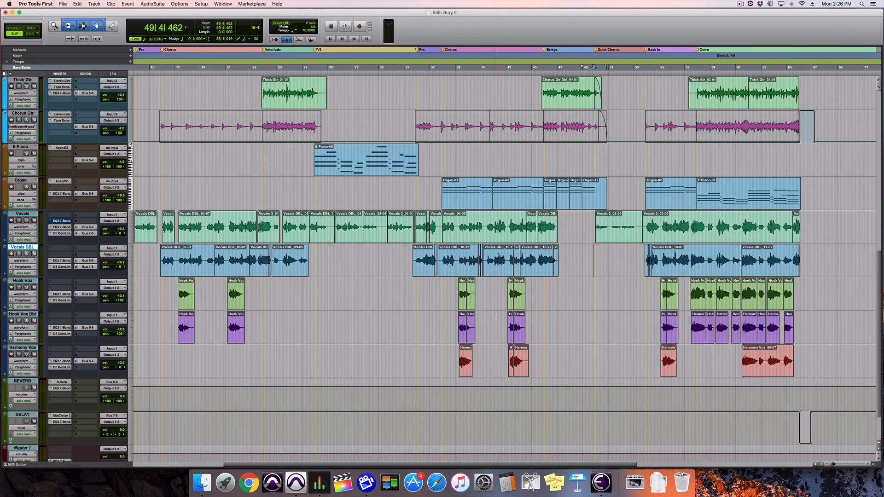
{"action": "scroll", "coordinate": [495, 317], "scroll_direction": "up", "scroll_amount": 1}
{"action": "scroll", "coordinate": [495, 317], "scroll_direction": "up", "scroll_amount": 2}
{"action": "scroll", "coordinate": [495, 317], "scroll_direction": "down", "scroll_amount": 2}
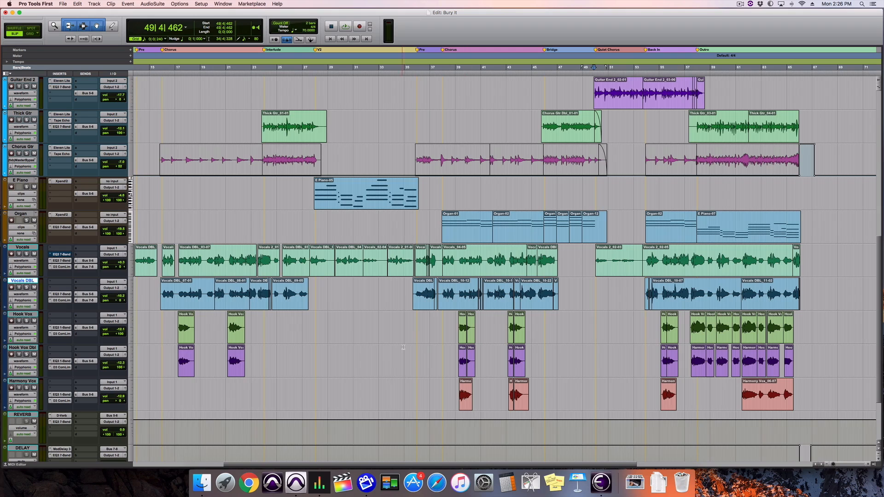
{"action": "scroll", "coordinate": [407, 346], "scroll_direction": "up", "scroll_amount": 5}
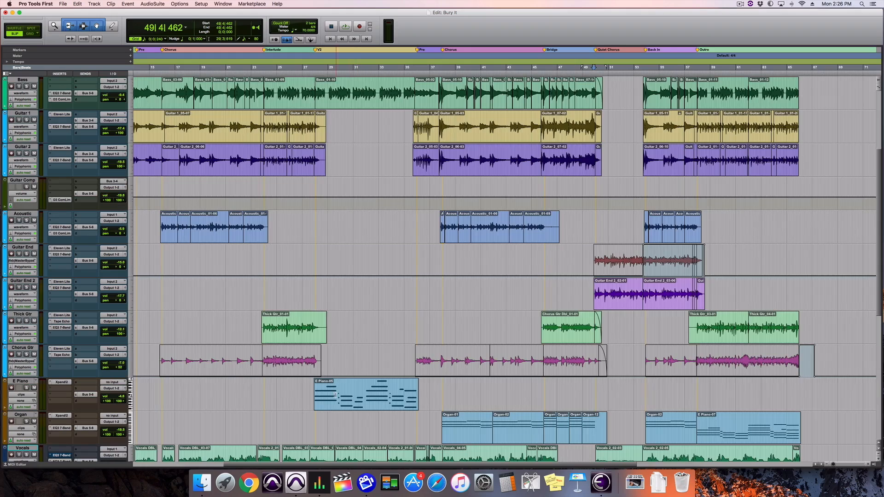
{"action": "scroll", "coordinate": [361, 347], "scroll_direction": "up", "scroll_amount": 4}
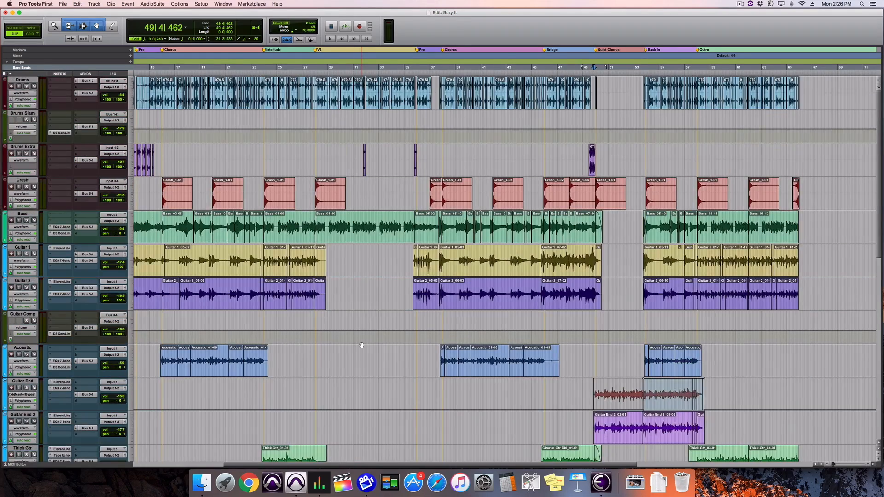
{"action": "scroll", "coordinate": [362, 346], "scroll_direction": "down", "scroll_amount": 6}
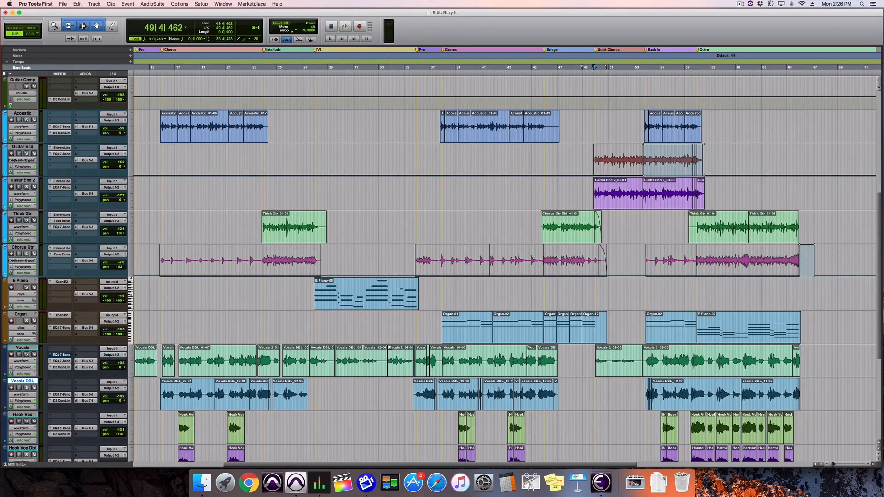
{"action": "scroll", "coordinate": [389, 348], "scroll_direction": "up", "scroll_amount": 6}
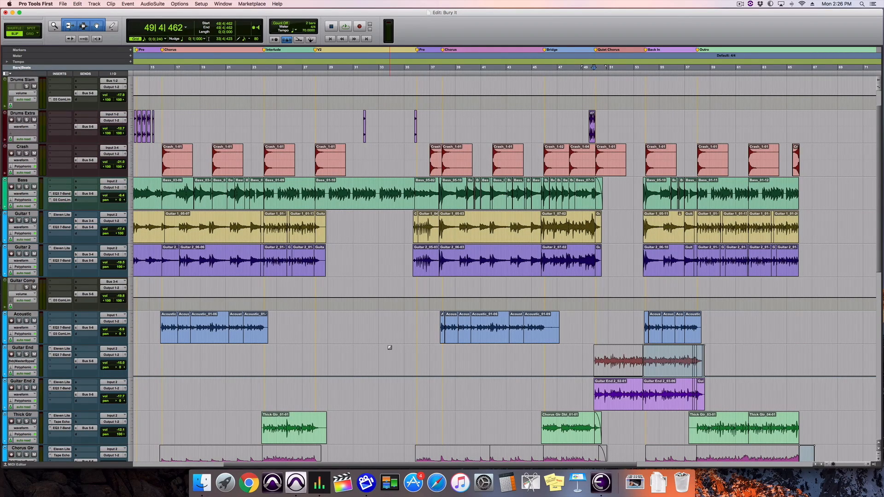
{"action": "scroll", "coordinate": [389, 348], "scroll_direction": "up", "scroll_amount": 1}
{"action": "scroll", "coordinate": [390, 348], "scroll_direction": "down", "scroll_amount": 3}
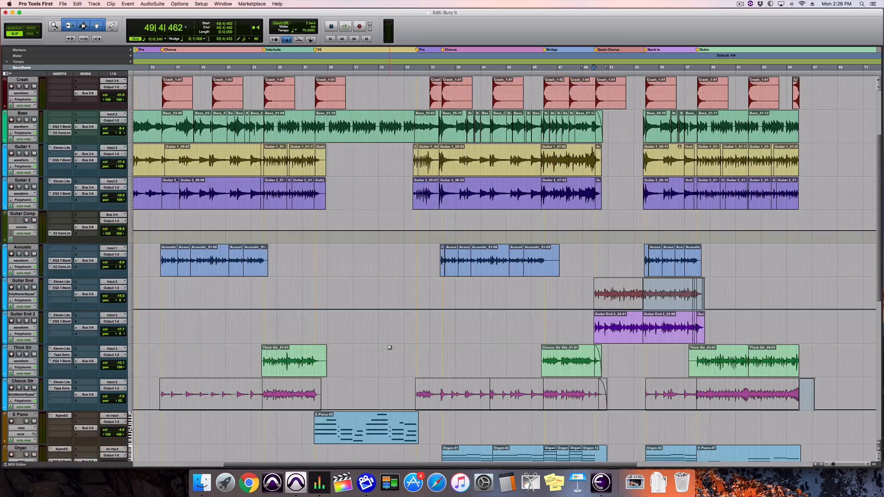
{"action": "scroll", "coordinate": [390, 348], "scroll_direction": "down", "scroll_amount": 7}
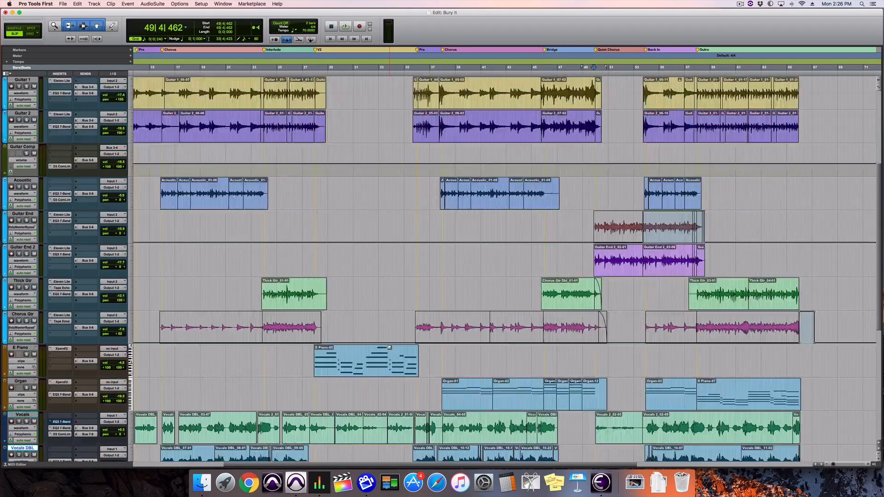
{"action": "scroll", "coordinate": [390, 348], "scroll_direction": "left", "scroll_amount": 1}
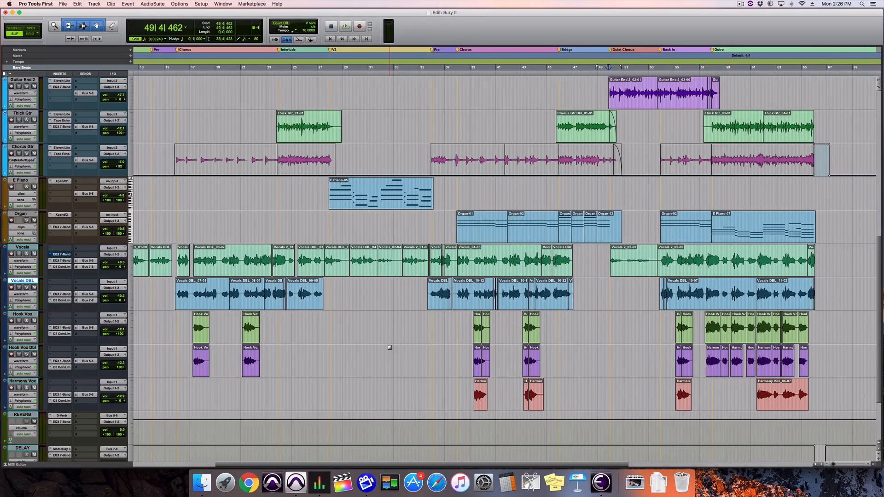
{"action": "scroll", "coordinate": [390, 348], "scroll_direction": "left", "scroll_amount": 10}
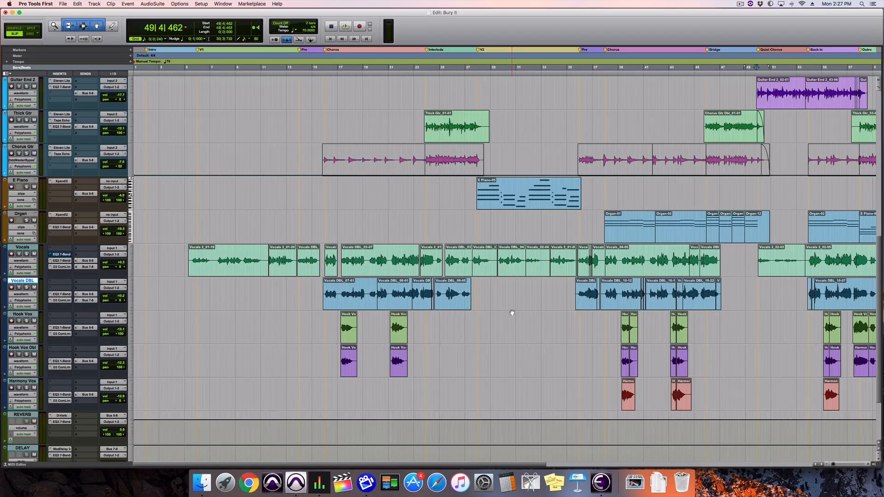
{"action": "scroll", "coordinate": [512, 313], "scroll_direction": "up", "scroll_amount": 10}
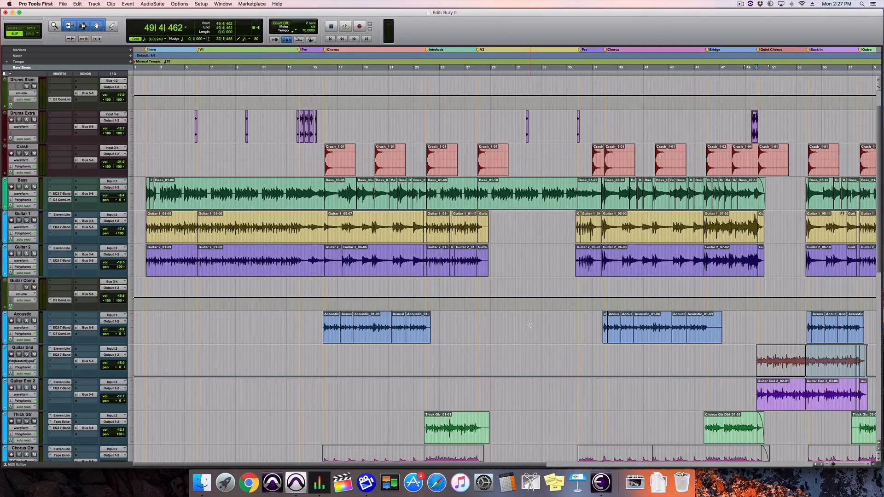
- Play the full mix from the Back In section into the outro and stop playback
{"action": "left_click", "coordinate": [806, 293]}
{"action": "key", "text": "space"}
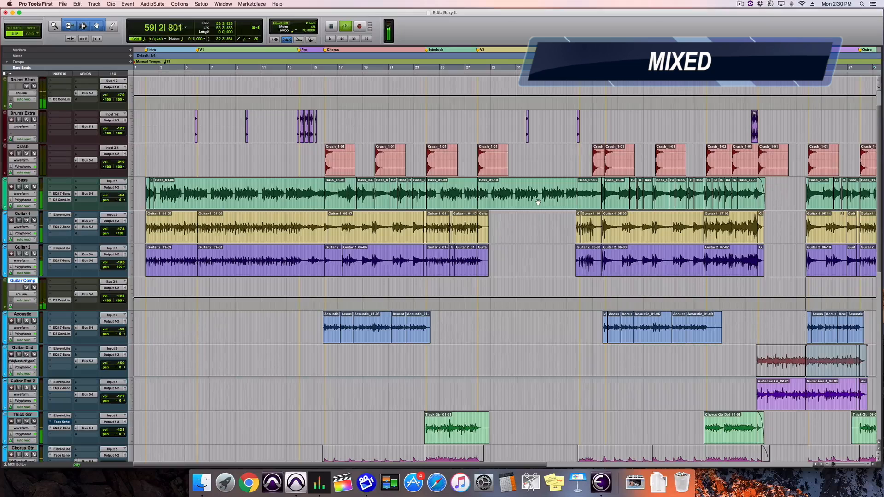
{"action": "key", "text": "space"}
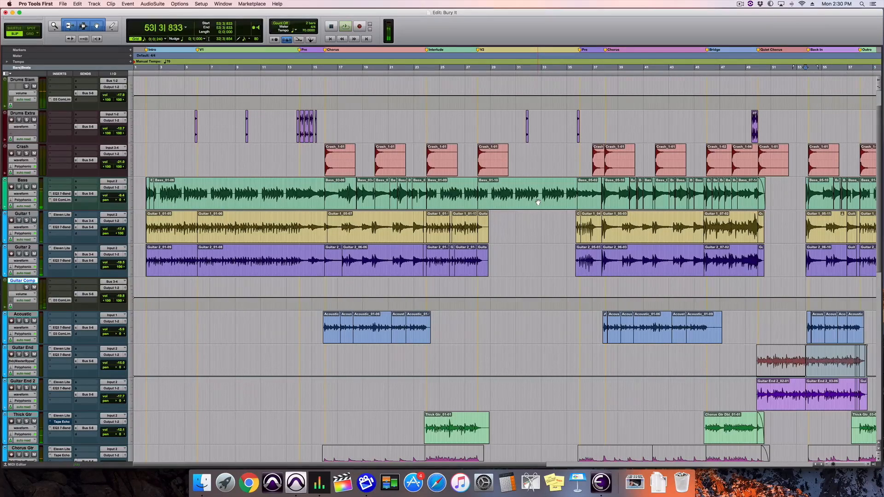